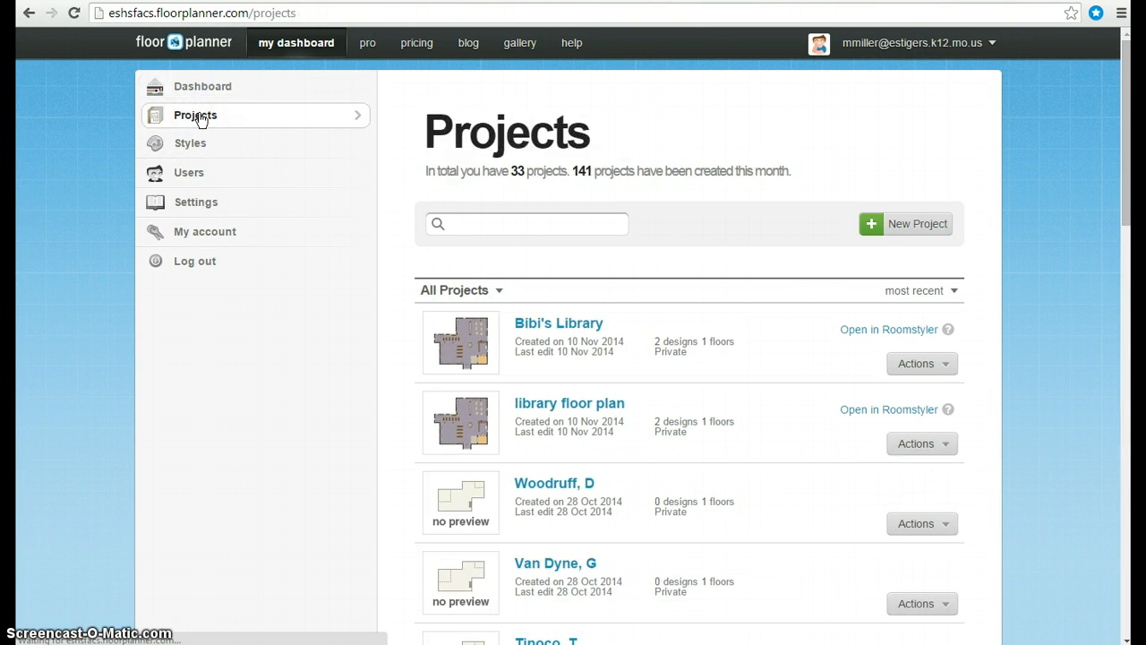
- Duplicate the 'library floor plan' project from the projects list
{"action": "scroll", "coordinate": [558, 379], "scroll_direction": "down", "scroll_amount": 4}
{"action": "scroll", "coordinate": [558, 379], "scroll_direction": "down", "scroll_amount": 2}
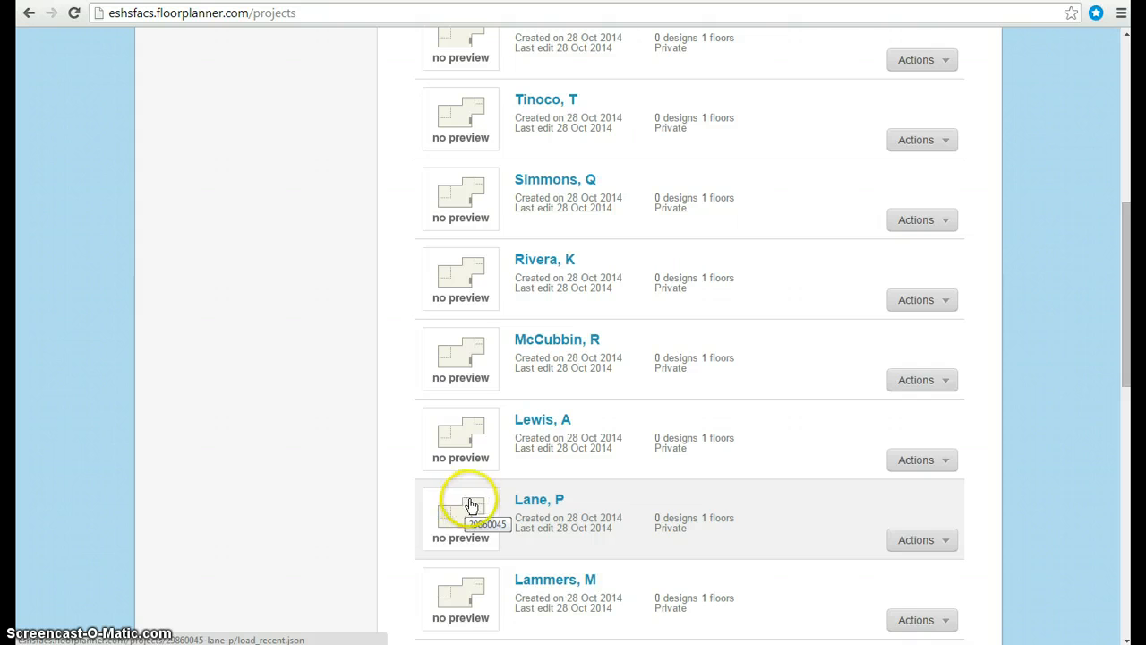
{"action": "scroll", "coordinate": [471, 504], "scroll_direction": "up", "scroll_amount": 6}
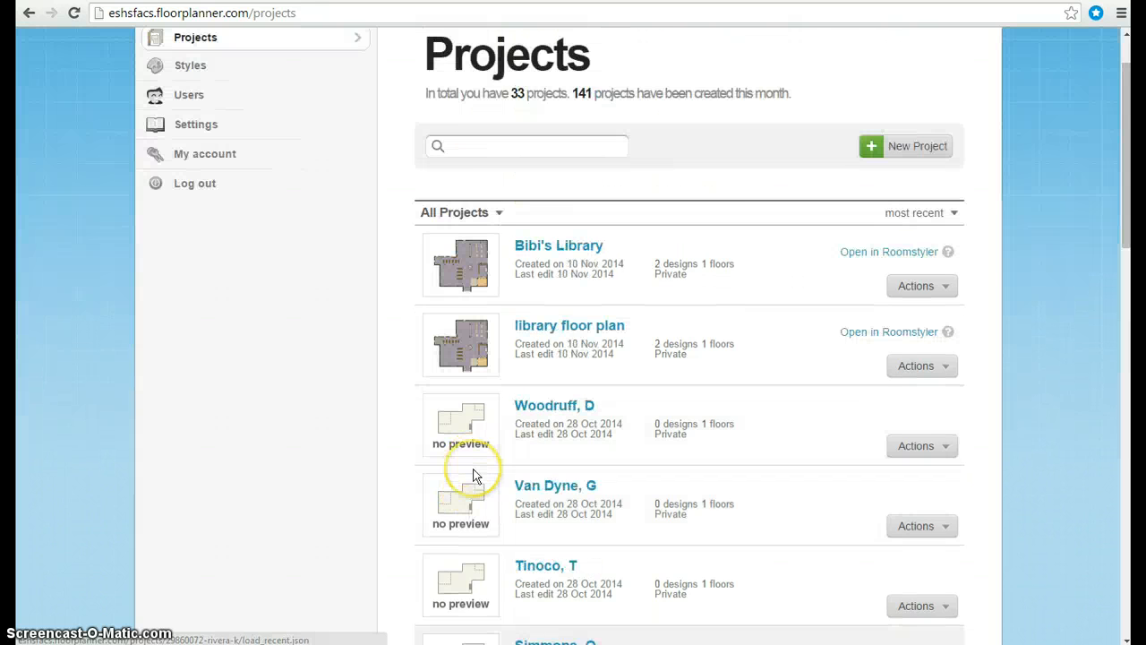
{"action": "scroll", "coordinate": [475, 478], "scroll_direction": "down", "scroll_amount": 1}
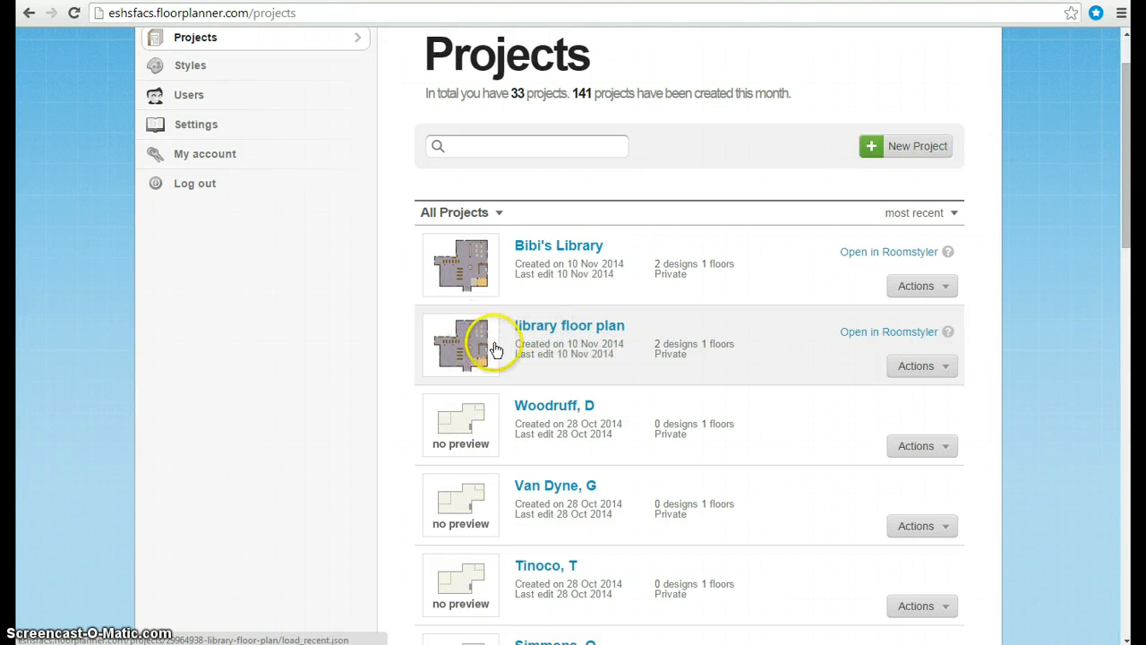
{"action": "left_click", "coordinate": [906, 369]}
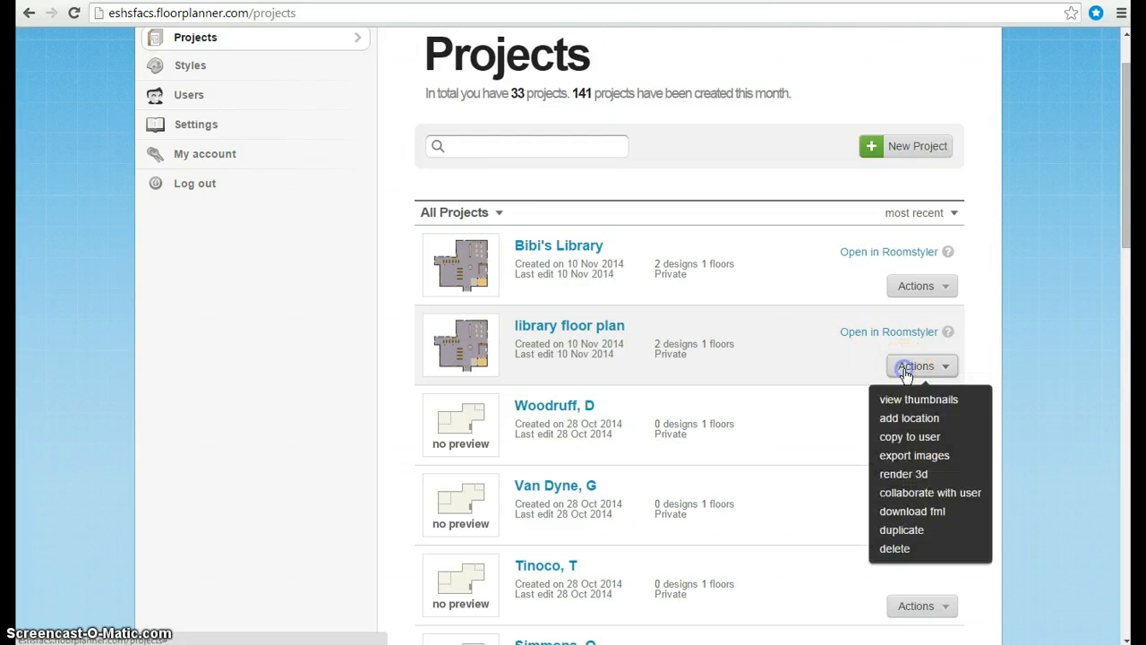
{"action": "left_click", "coordinate": [898, 530]}
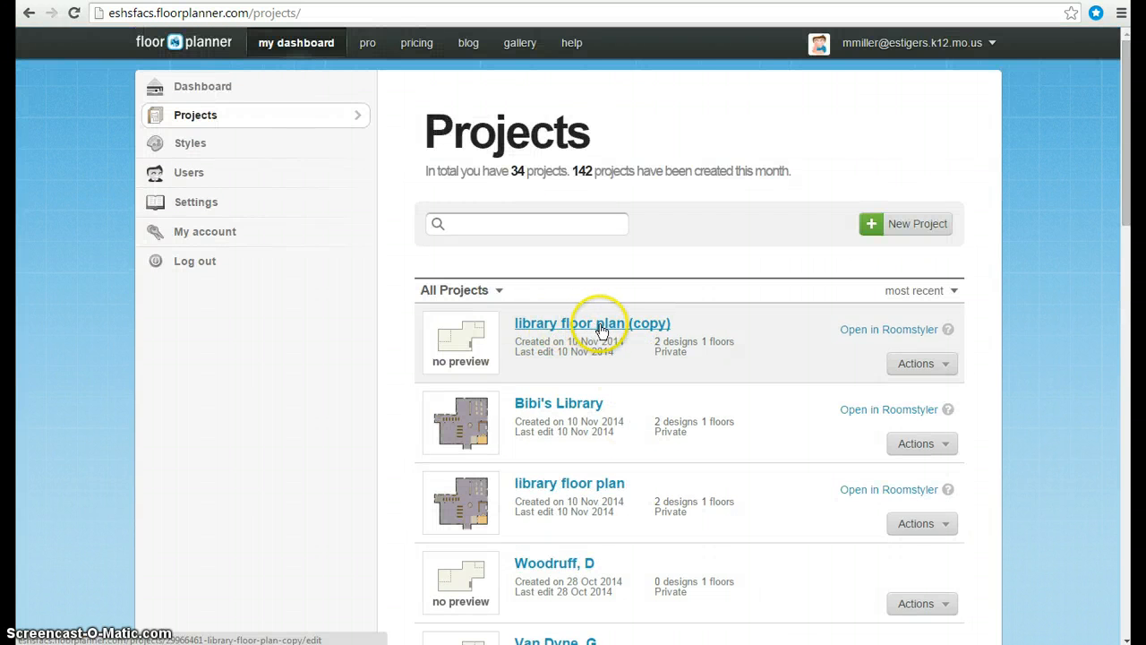
- Open the copied project and rename it to 'library' followed by your surname
{"action": "left_click", "coordinate": [613, 333]}
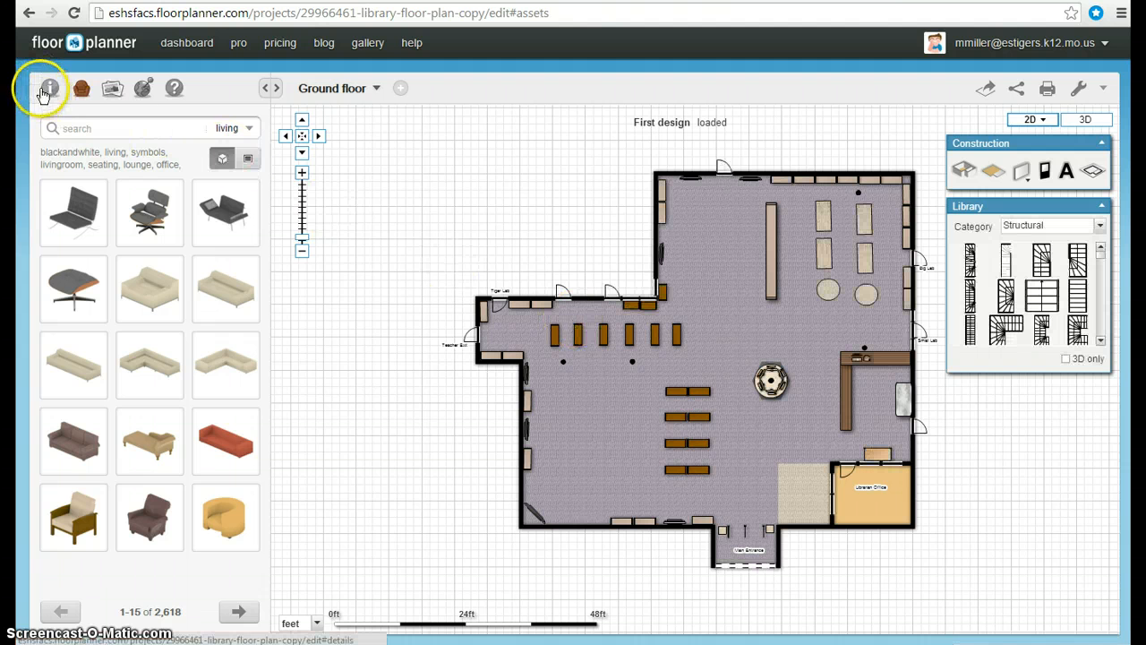
{"action": "left_click", "coordinate": [51, 87]}
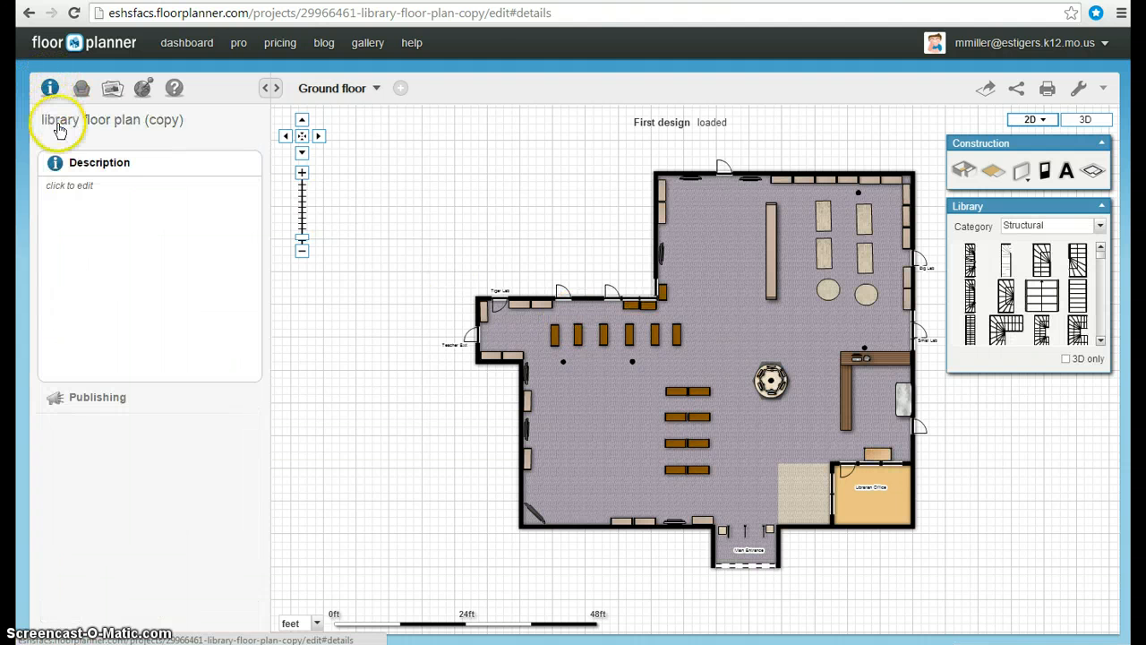
{"action": "left_click", "coordinate": [128, 120]}
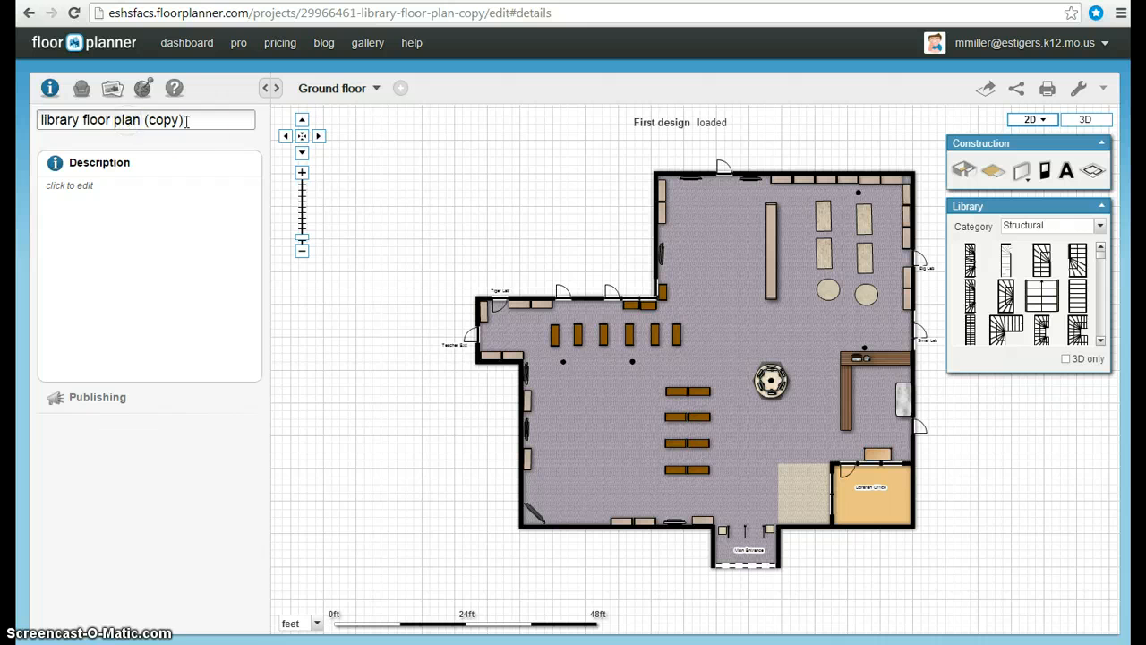
{"action": "left_click", "coordinate": [246, 140]}
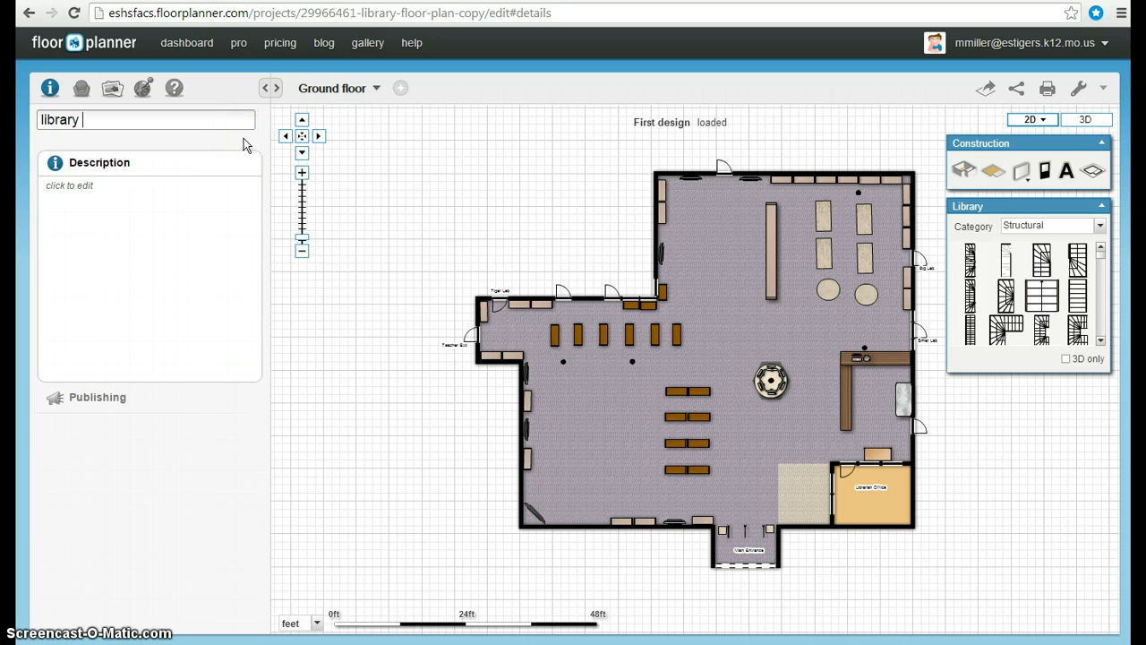
{"action": "type", "text": "Miller"}
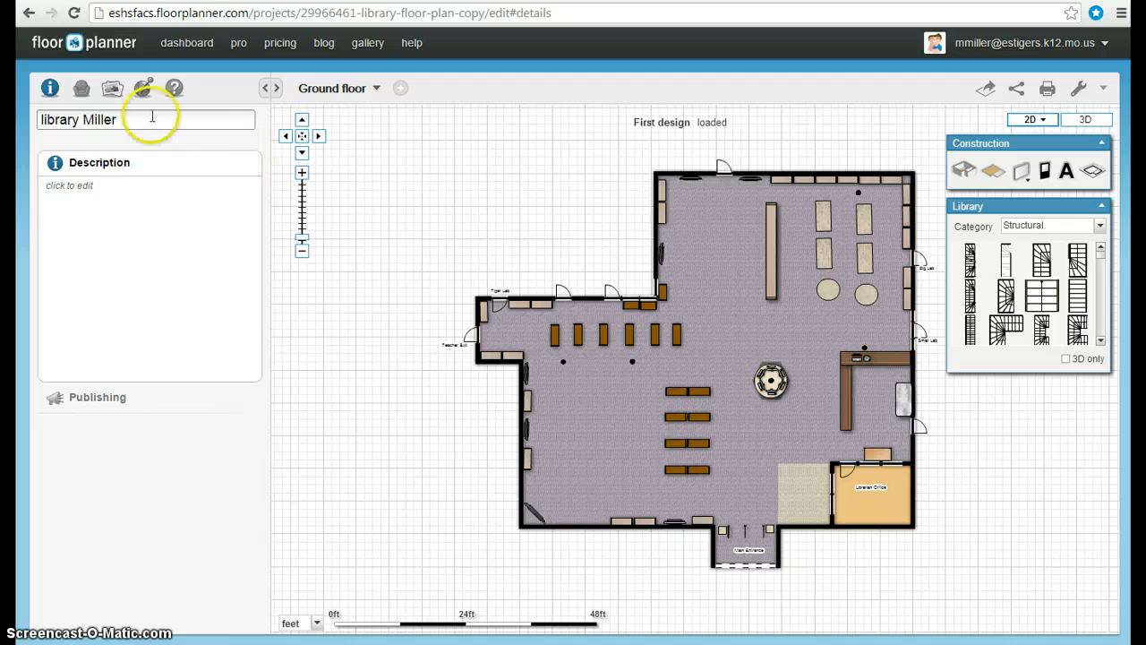
- Pan and zoom around the floor plan to examine the library layout
{"action": "left_click", "coordinate": [333, 291]}
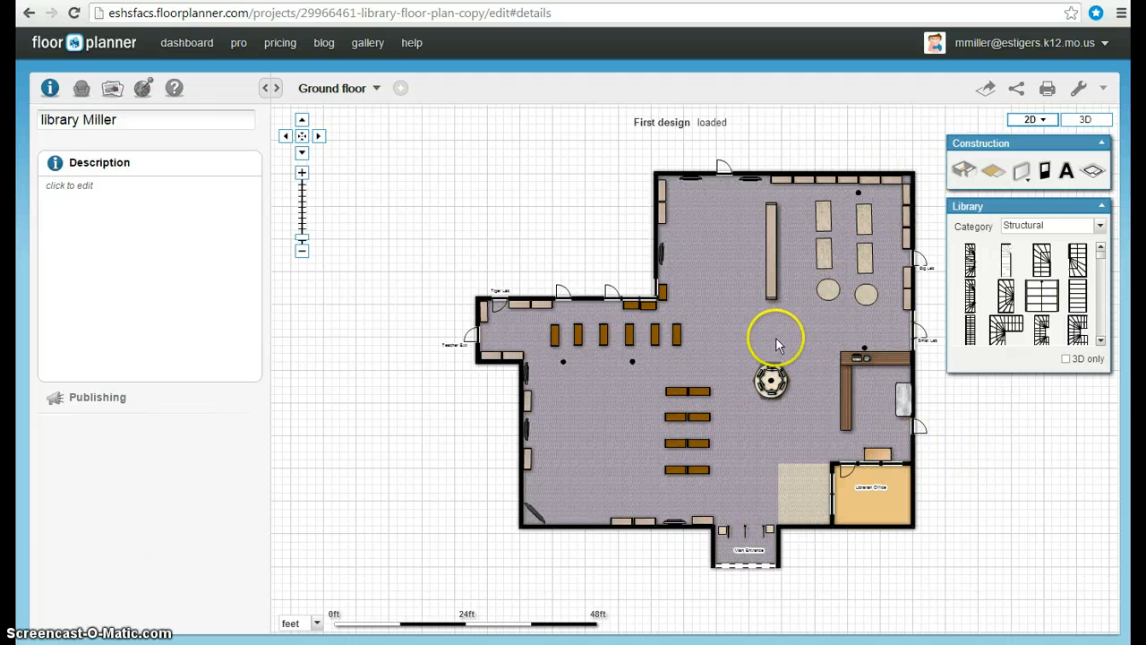
{"action": "scroll", "coordinate": [781, 336], "scroll_direction": "up", "scroll_amount": 1}
{"action": "scroll", "coordinate": [781, 336], "scroll_direction": "up", "scroll_amount": 1}
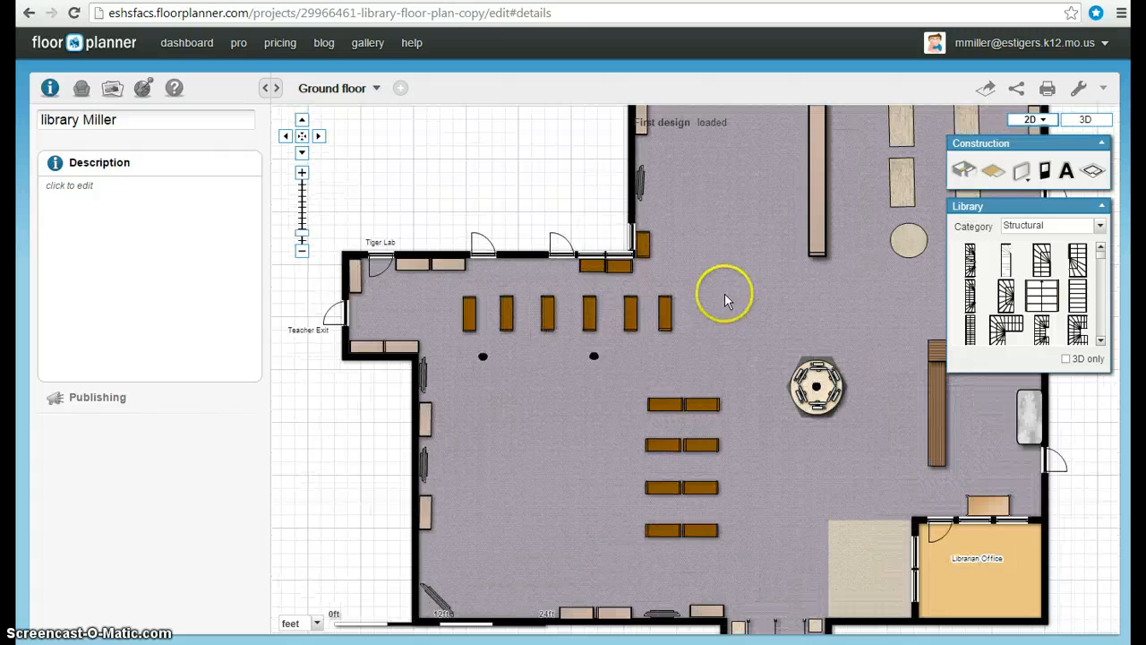
{"action": "left_click_drag", "start_coordinate": [748, 323], "coordinate": [676, 200]}
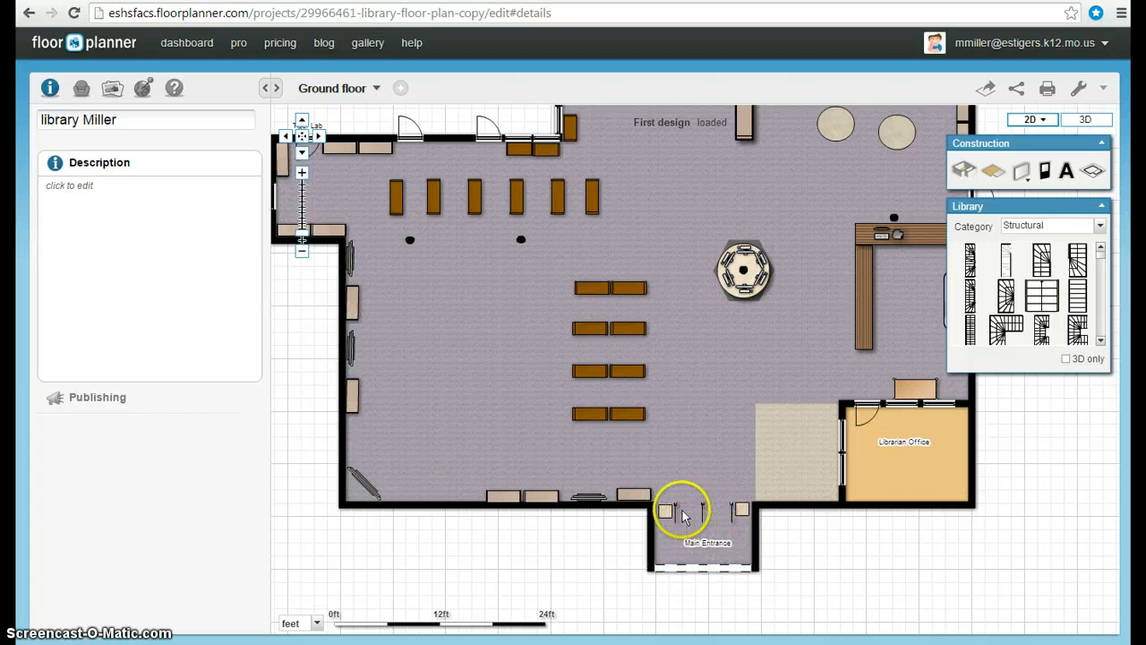
{"action": "left_click_drag", "start_coordinate": [732, 363], "coordinate": [730, 405]}
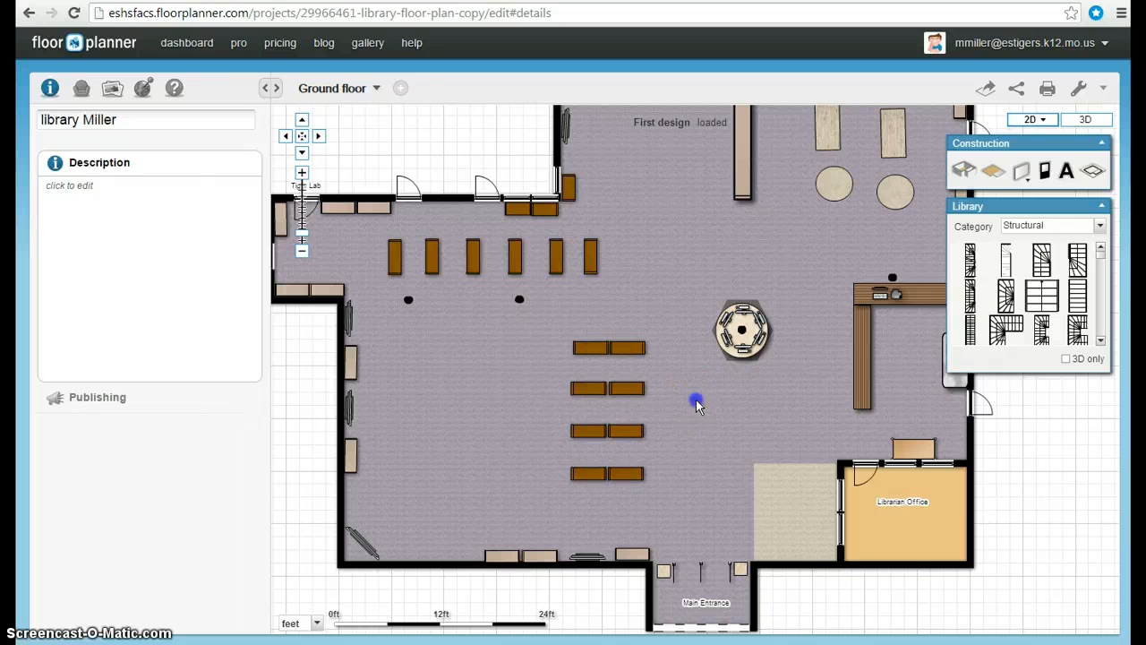
{"action": "left_click_drag", "start_coordinate": [695, 399], "coordinate": [697, 438]}
{"action": "left_click_drag", "start_coordinate": [712, 504], "coordinate": [722, 550]}
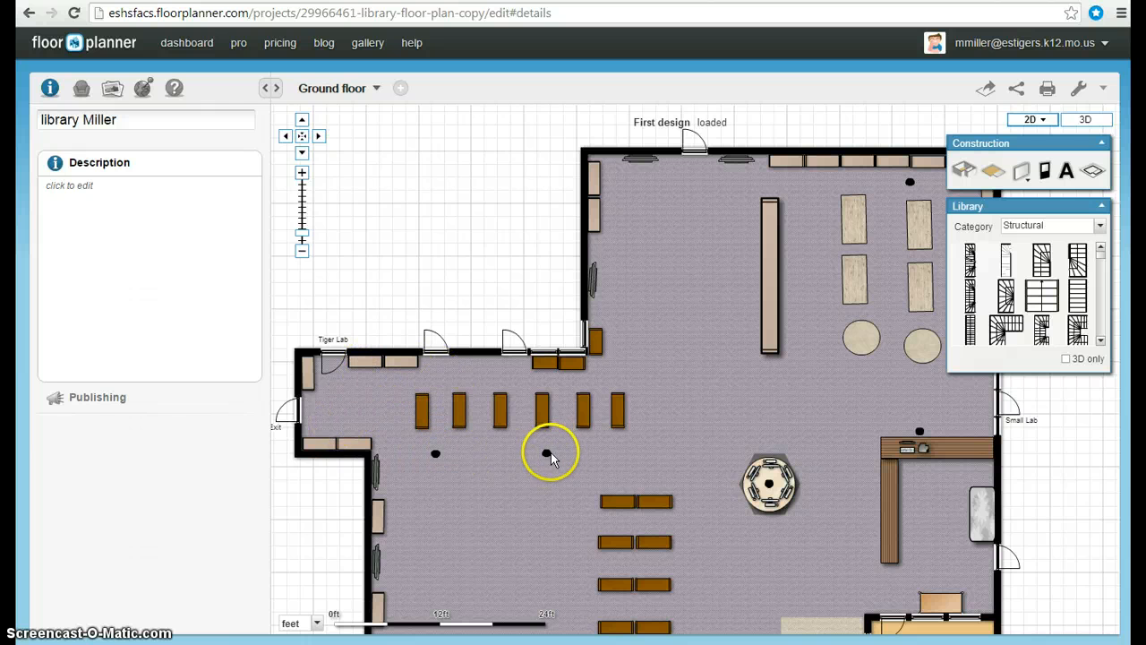
{"action": "left_click_drag", "start_coordinate": [737, 402], "coordinate": [627, 372]}
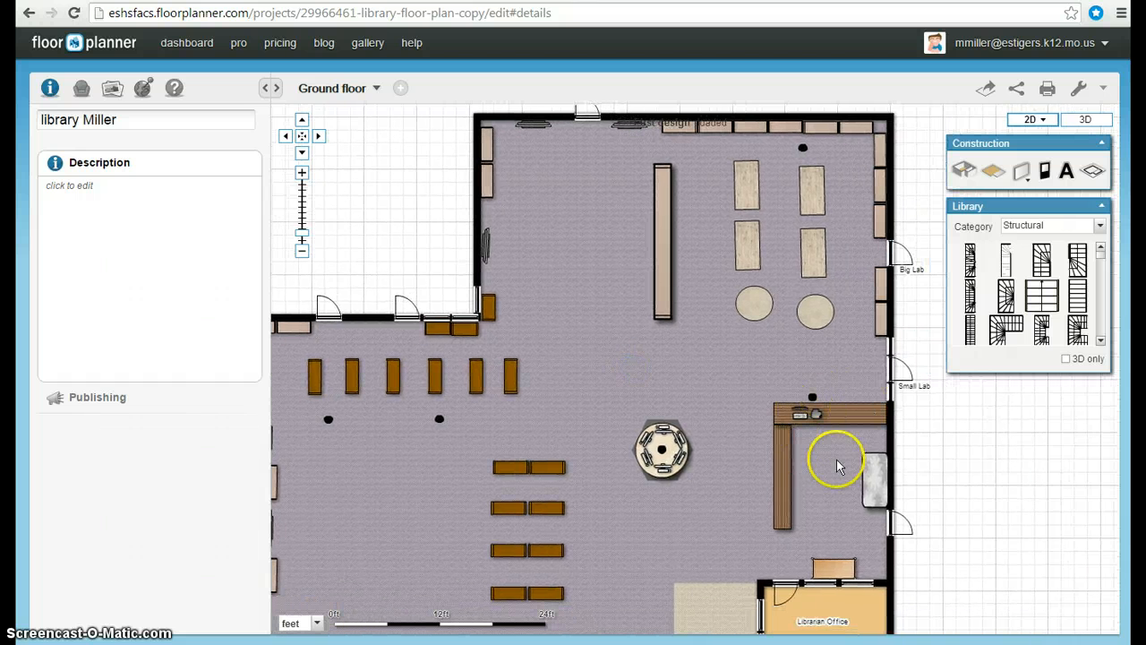
{"action": "left_click_drag", "start_coordinate": [734, 373], "coordinate": [767, 323]}
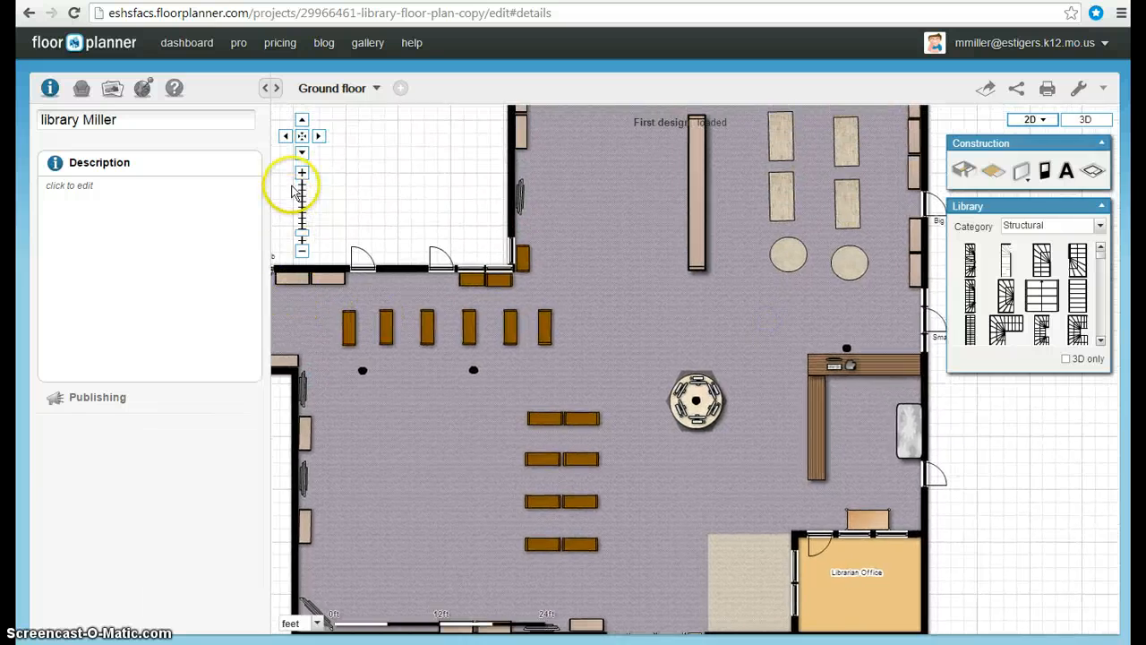
{"action": "left_click", "coordinate": [303, 174]}
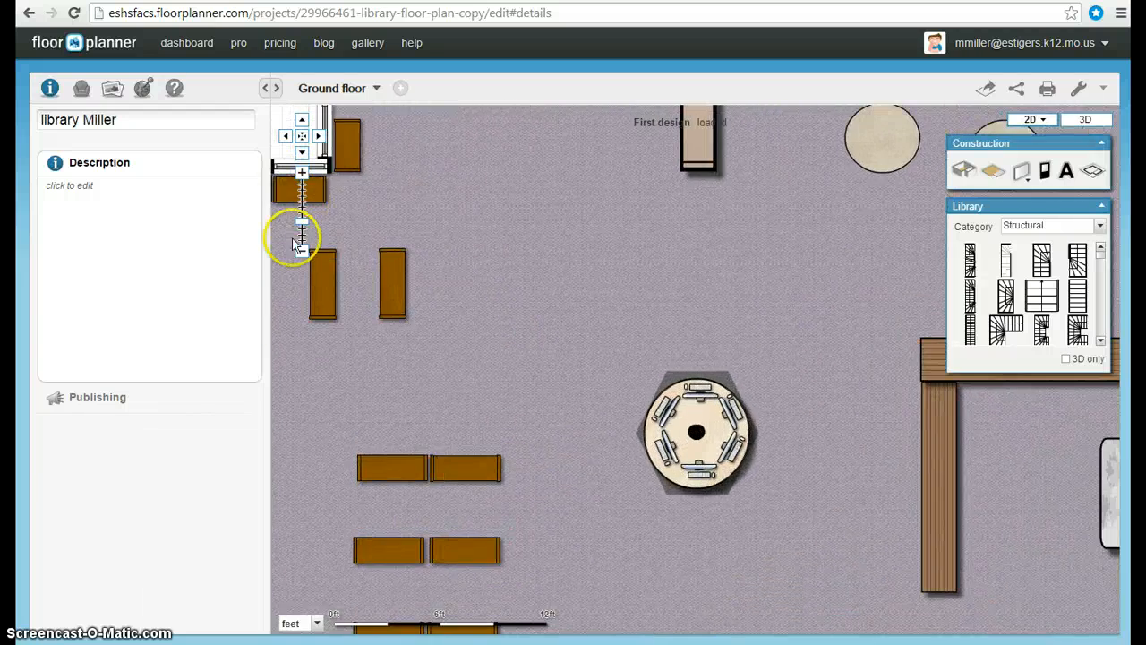
{"action": "left_click", "coordinate": [303, 252]}
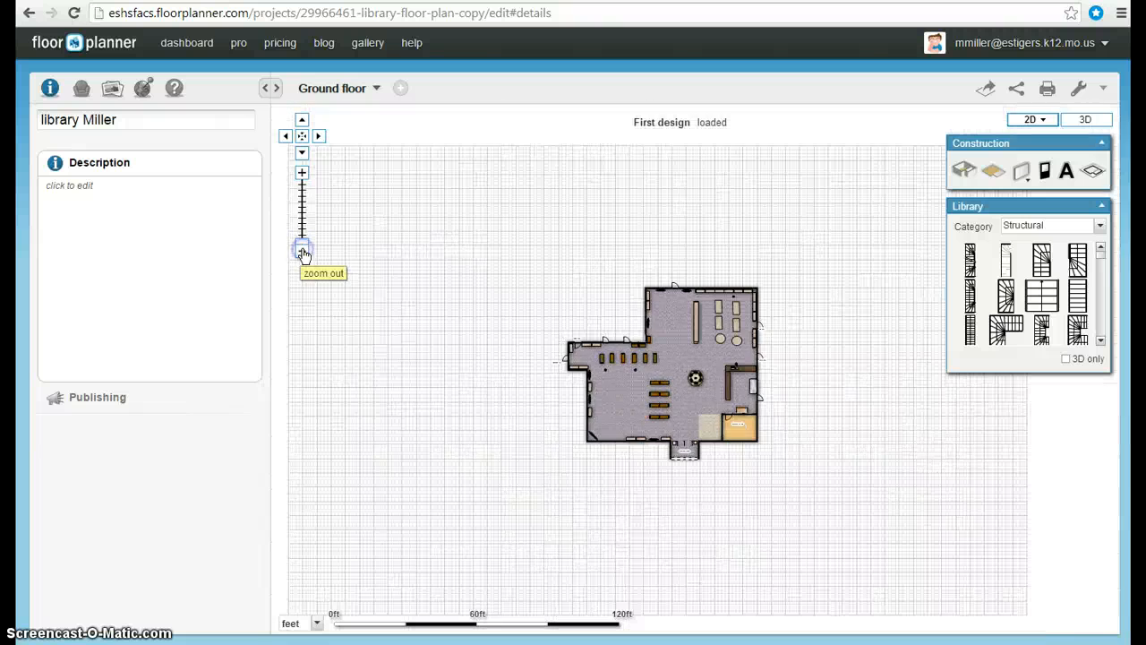
{"action": "left_click", "coordinate": [302, 177]}
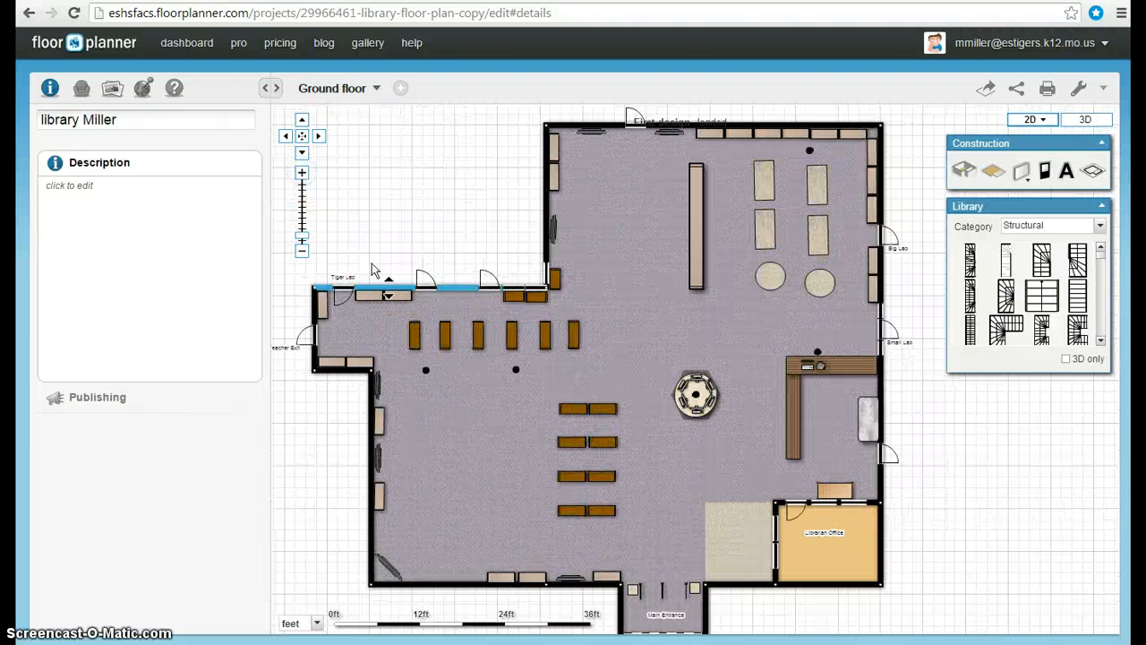
{"action": "left_click_drag", "start_coordinate": [646, 469], "coordinate": [593, 364]}
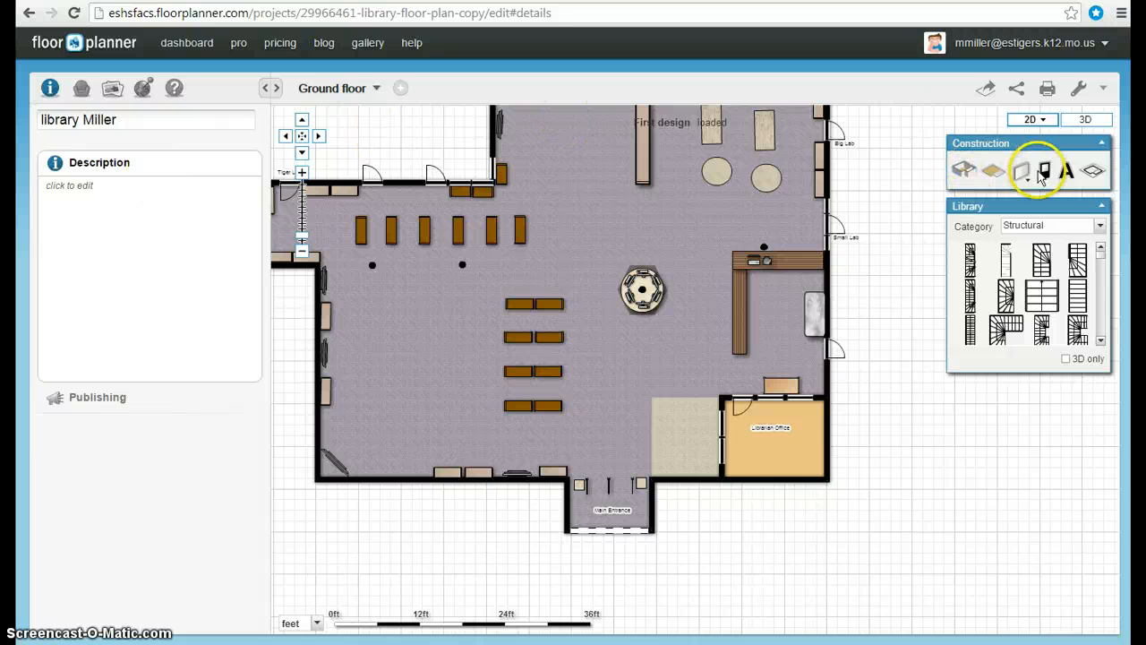
{"action": "left_click", "coordinate": [81, 88]}
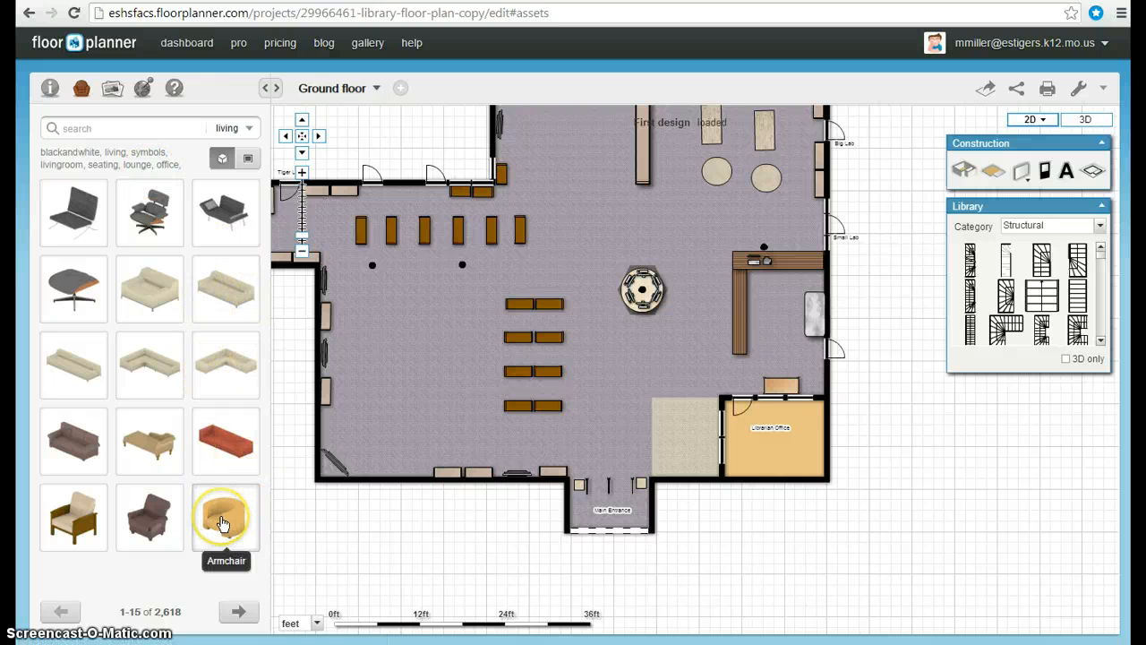
{"action": "left_click_drag", "start_coordinate": [223, 524], "coordinate": [704, 460]}
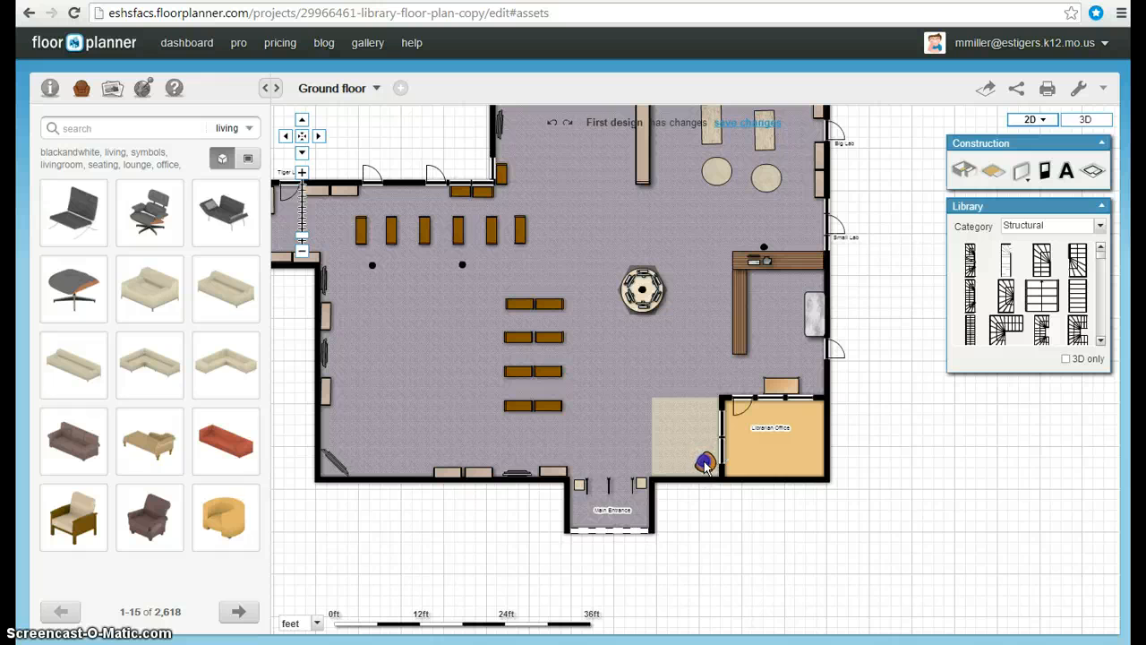
{"action": "left_click_drag", "start_coordinate": [705, 466], "coordinate": [703, 465]}
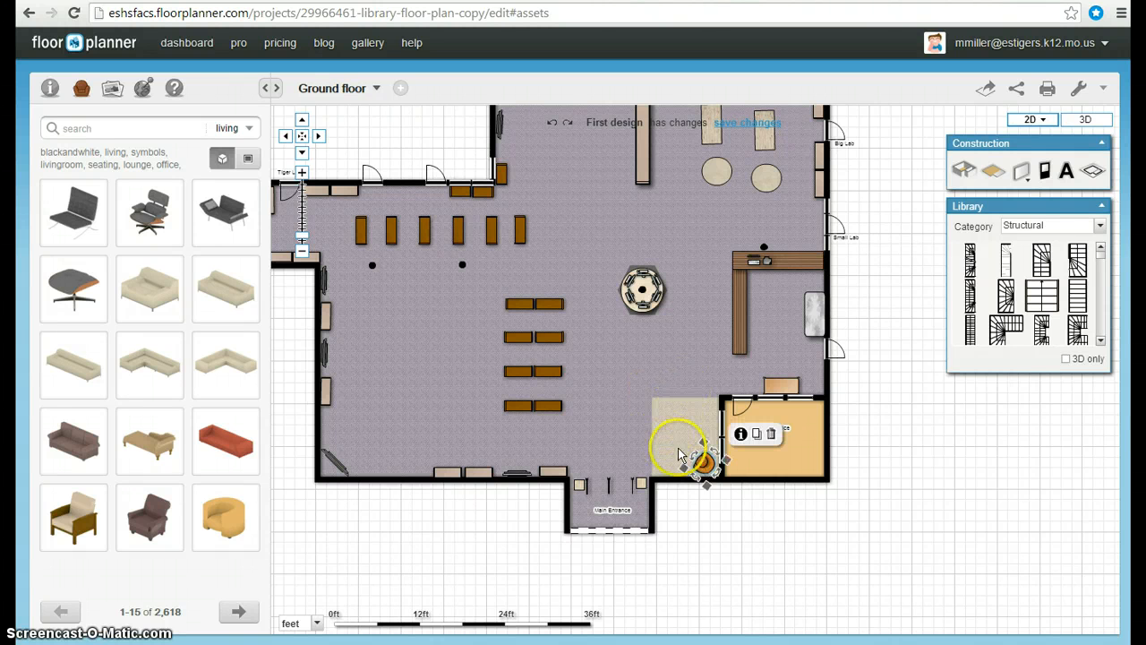
{"action": "left_click_drag", "start_coordinate": [704, 445], "coordinate": [680, 352]}
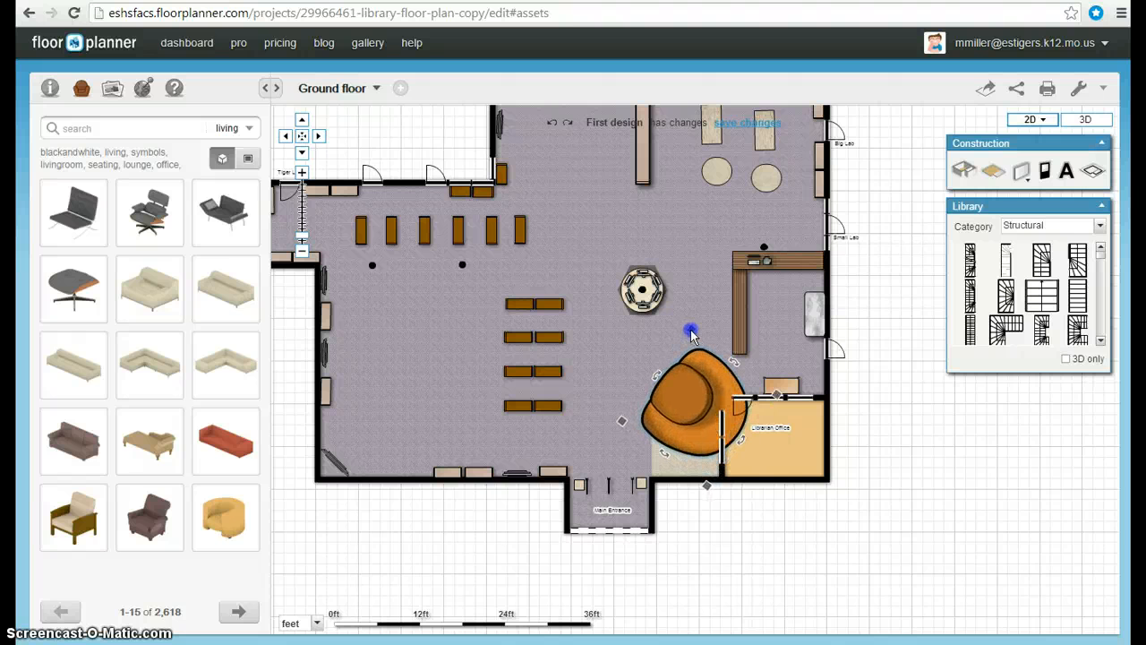
{"action": "left_click_drag", "start_coordinate": [708, 404], "coordinate": [677, 421]}
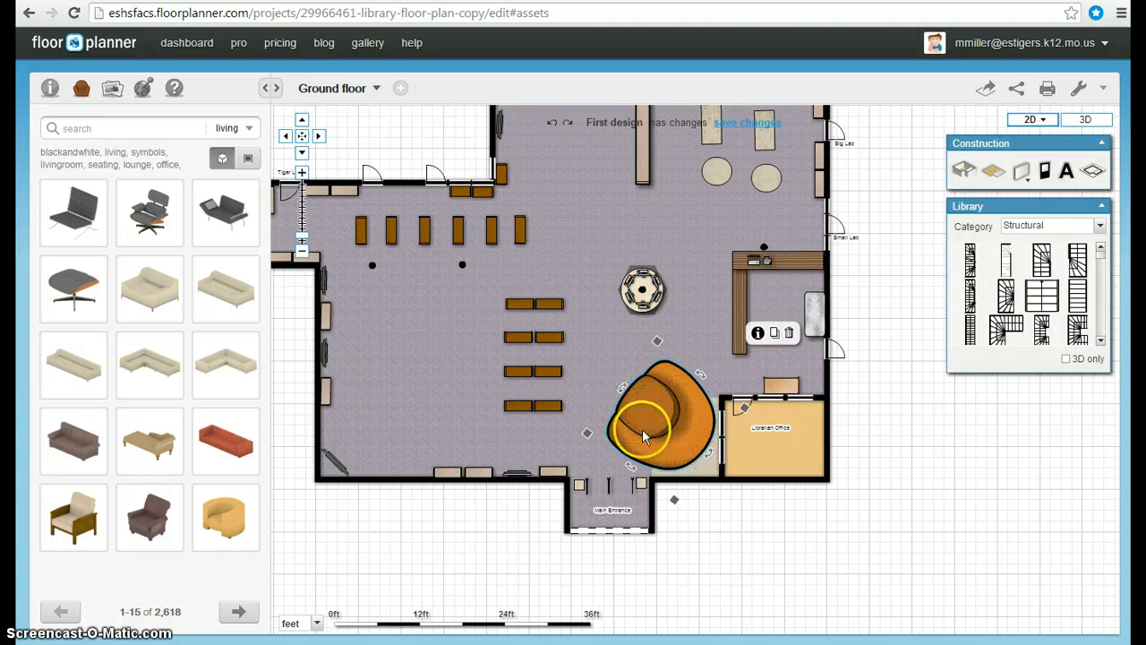
{"action": "left_click", "coordinate": [791, 333]}
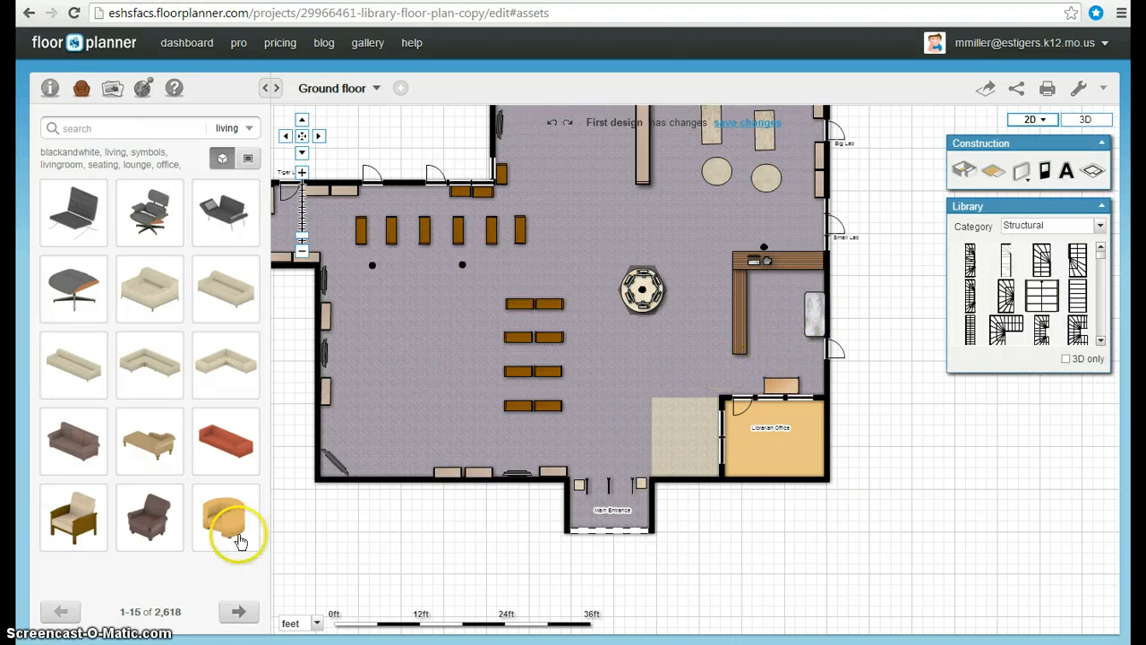
- Place an armchair in the nook beside the librarian's office and duplicate it into four armchairs
{"action": "left_click_drag", "start_coordinate": [237, 521], "coordinate": [672, 431]}
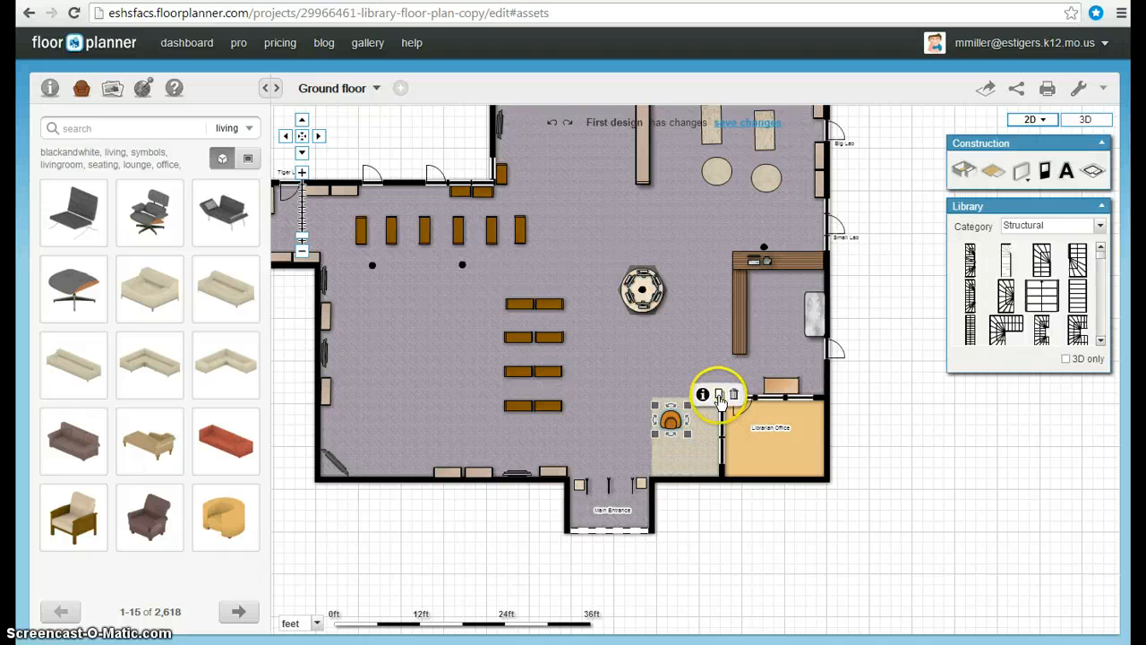
{"action": "left_click", "coordinate": [719, 396]}
{"action": "left_click", "coordinate": [698, 418]}
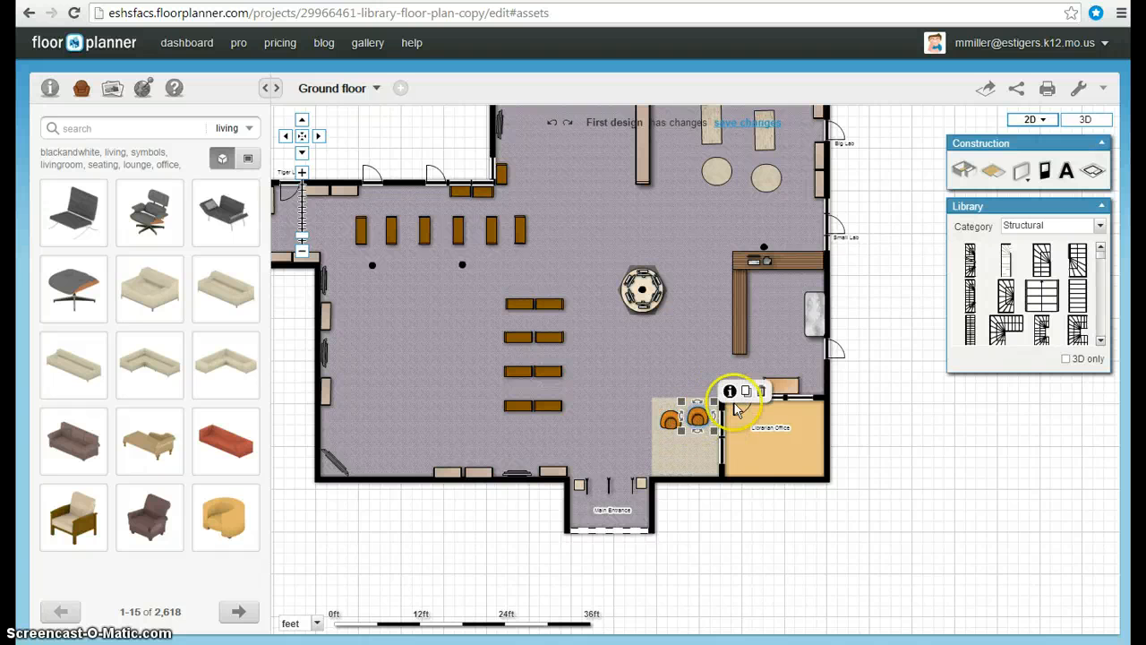
{"action": "left_click", "coordinate": [745, 394]}
{"action": "left_click", "coordinate": [672, 449]}
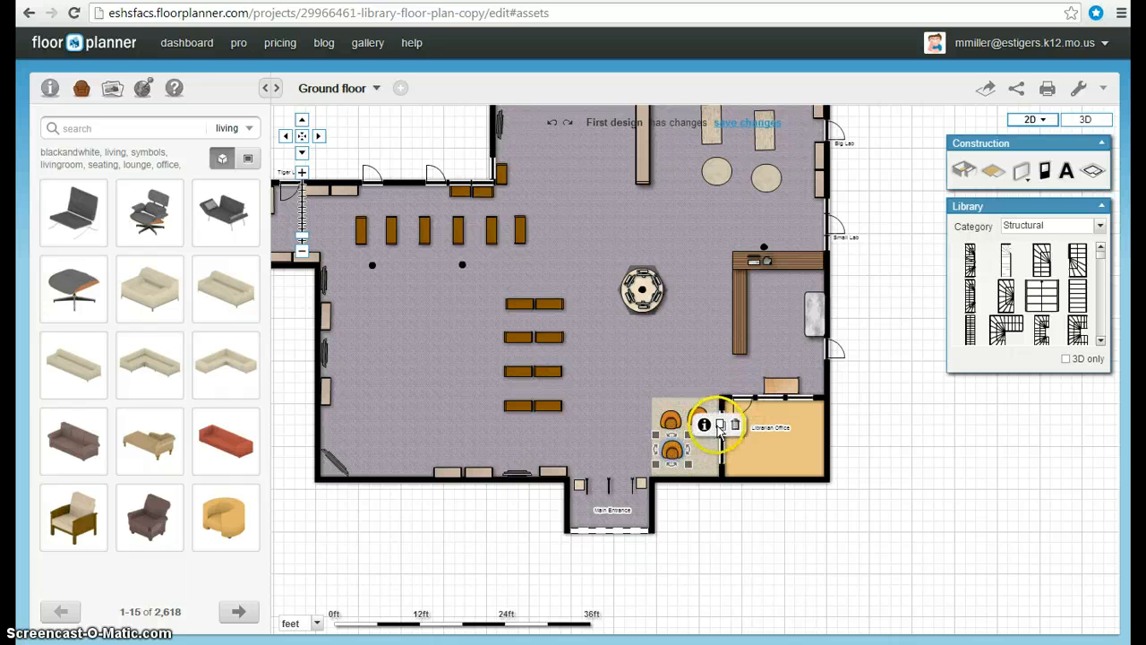
{"action": "left_click", "coordinate": [719, 423]}
{"action": "left_click", "coordinate": [702, 450]}
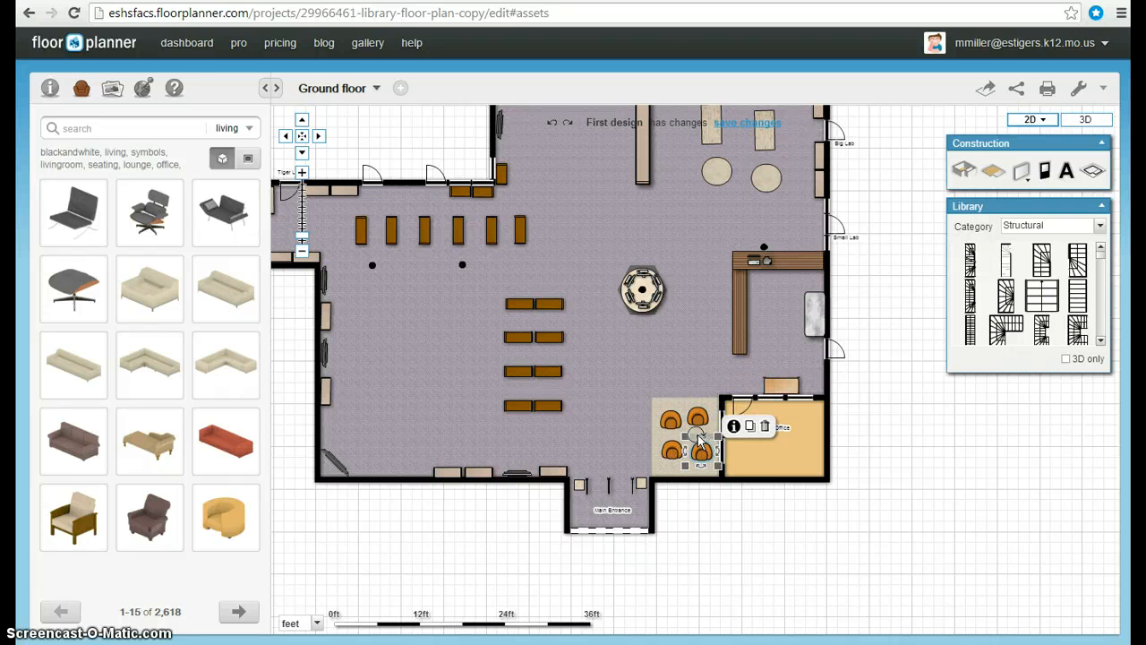
- Arrange the four armchairs toward the corners of the nook
{"action": "mouse_move", "coordinate": [718, 464]}
{"action": "left_mouse_down"}
{"action": "mouse_move", "coordinate": [716, 452]}
{"action": "mouse_move", "coordinate": [724, 468]}
{"action": "left_mouse_up"}
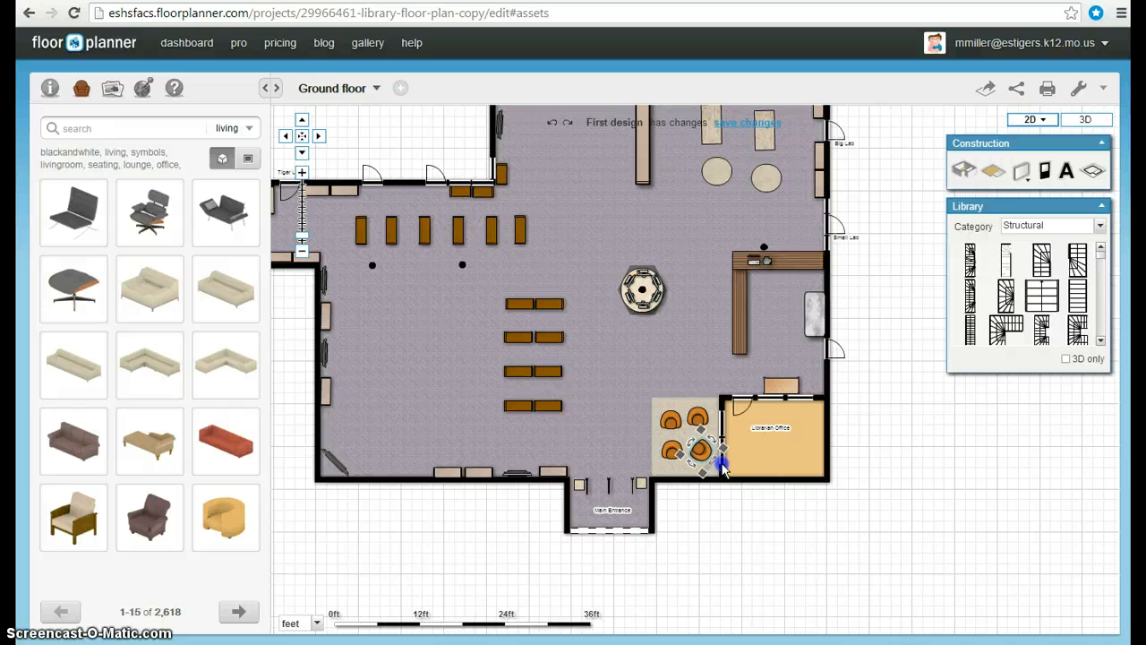
{"action": "left_click", "coordinate": [674, 441]}
{"action": "left_click_drag", "start_coordinate": [676, 439], "coordinate": [671, 473]}
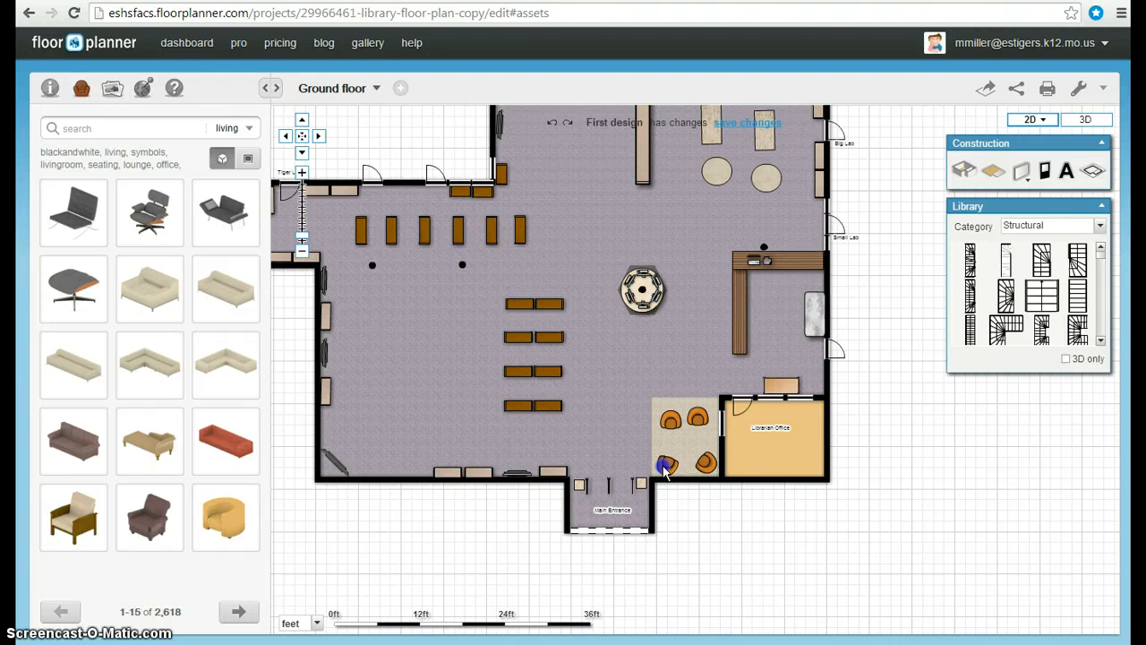
{"action": "left_click", "coordinate": [668, 462]}
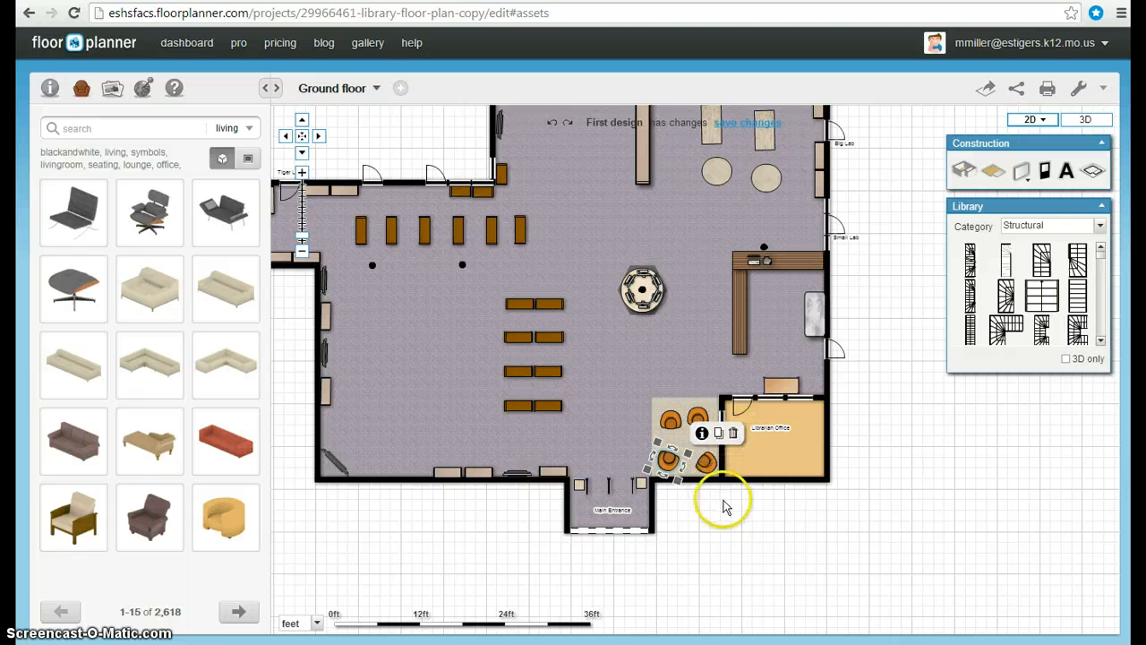
{"action": "left_click", "coordinate": [669, 420]}
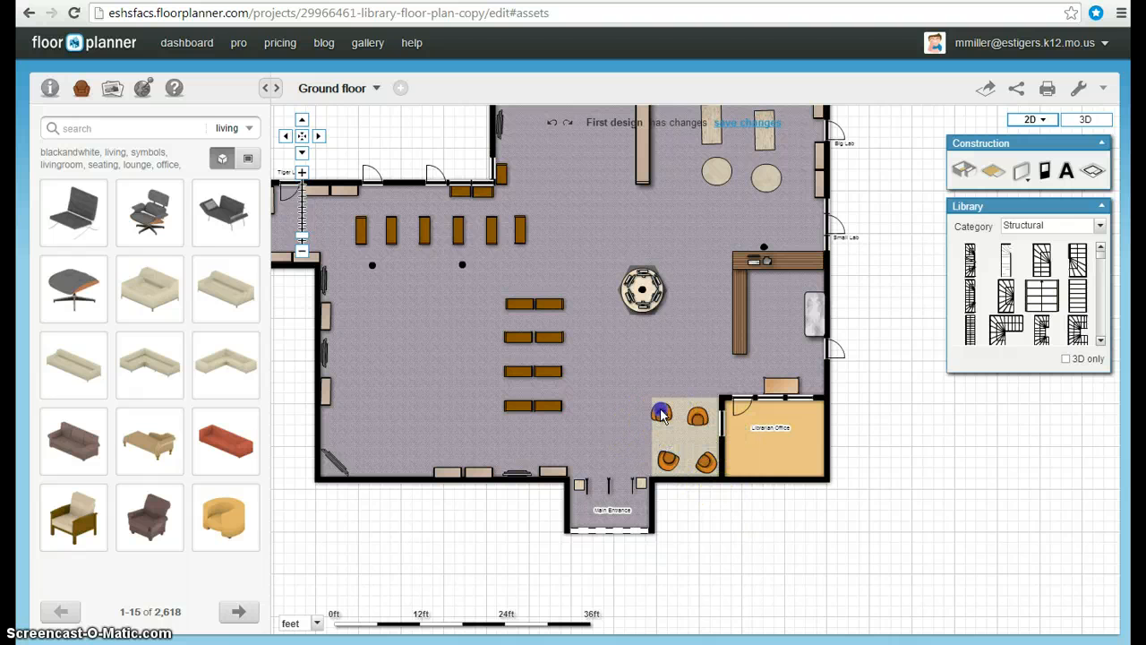
{"action": "left_click", "coordinate": [661, 415]}
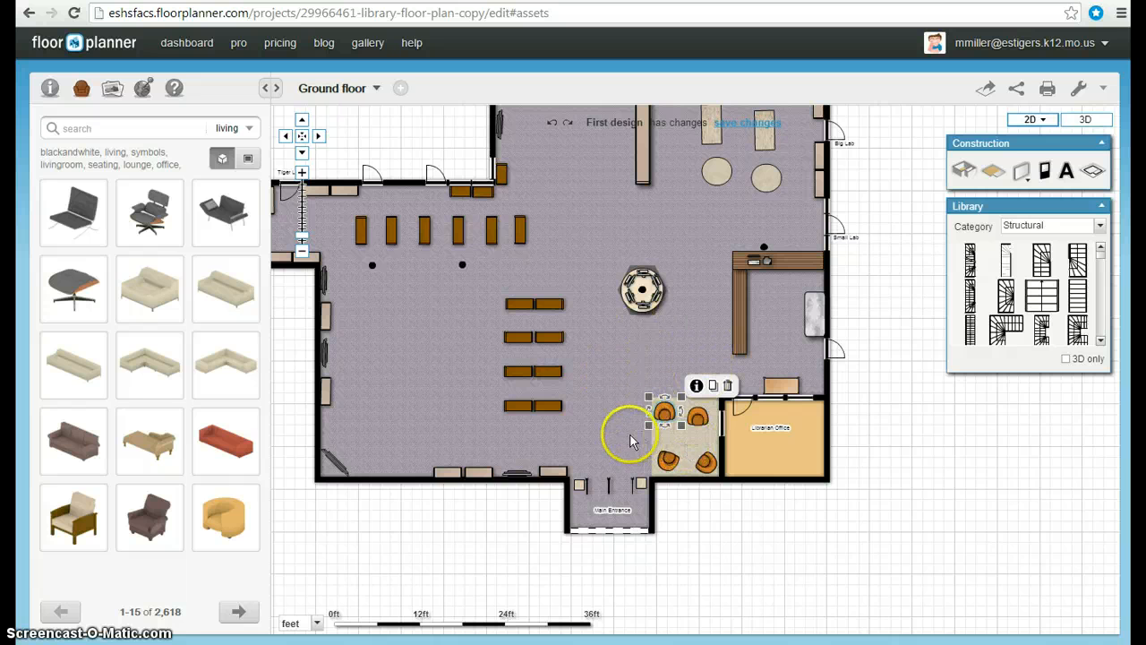
{"action": "left_click", "coordinate": [680, 436]}
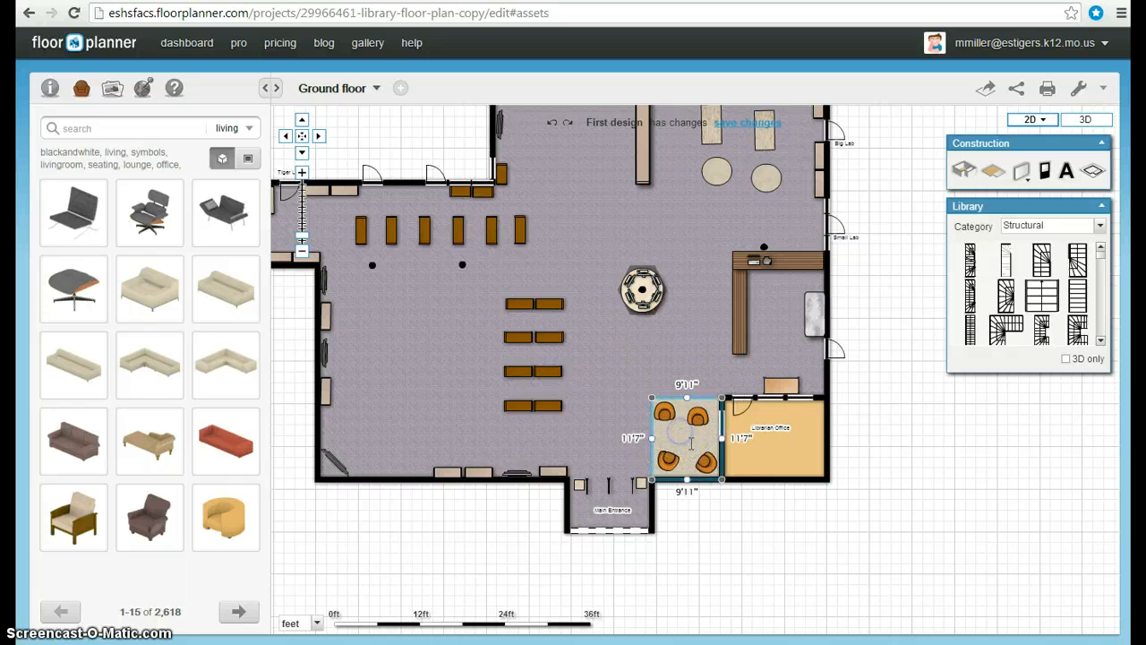
{"action": "left_click", "coordinate": [628, 412]}
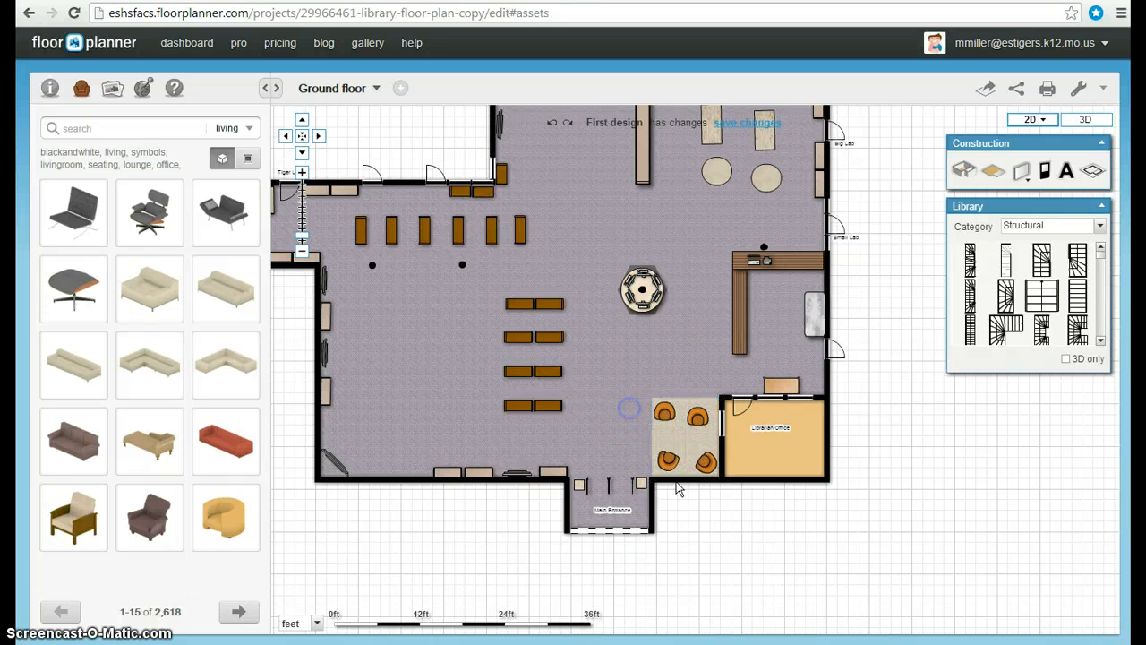
{"action": "left_click", "coordinate": [707, 415]}
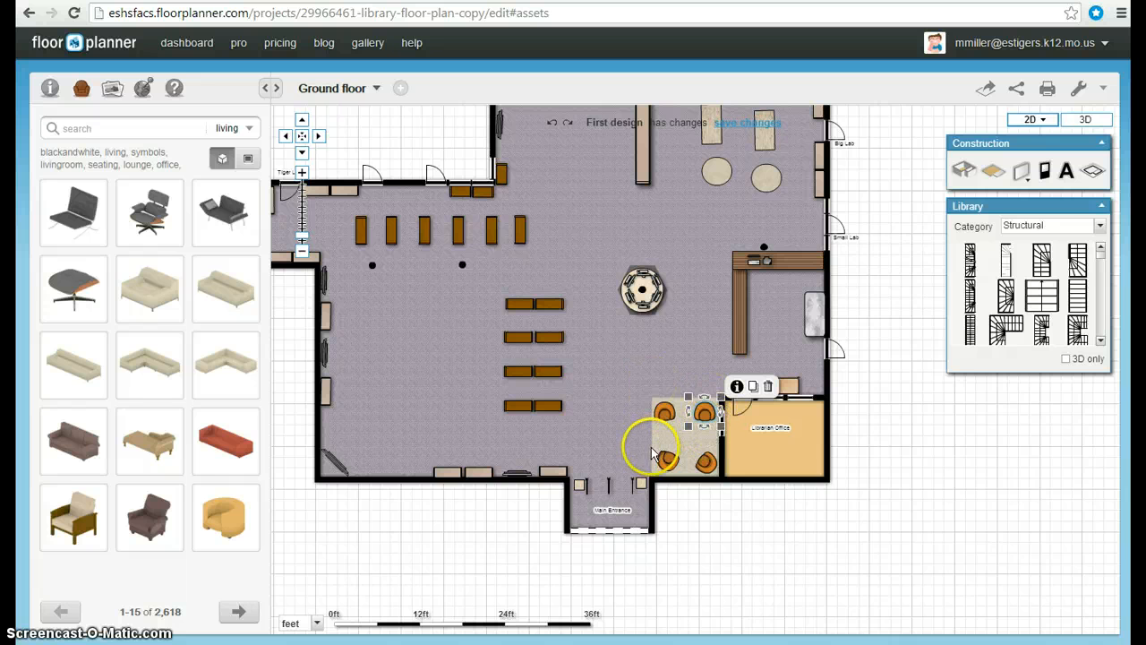
- Switch to the 3D view and orbit around the library to examine the layout
{"action": "left_click", "coordinate": [1030, 121]}
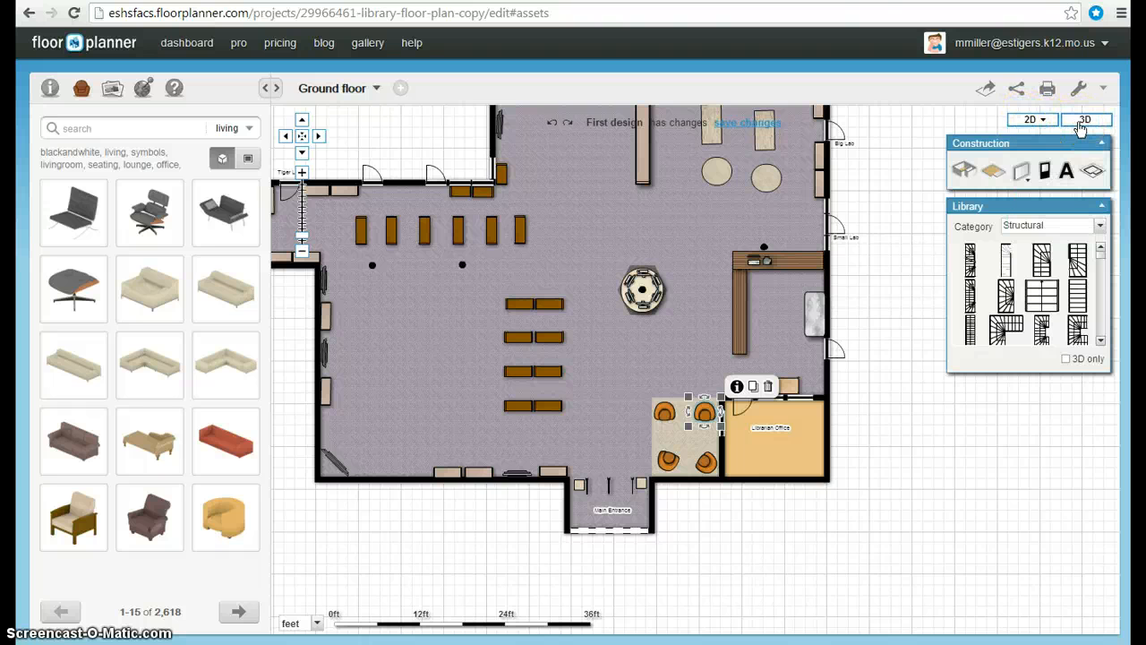
{"action": "left_click", "coordinate": [1080, 123]}
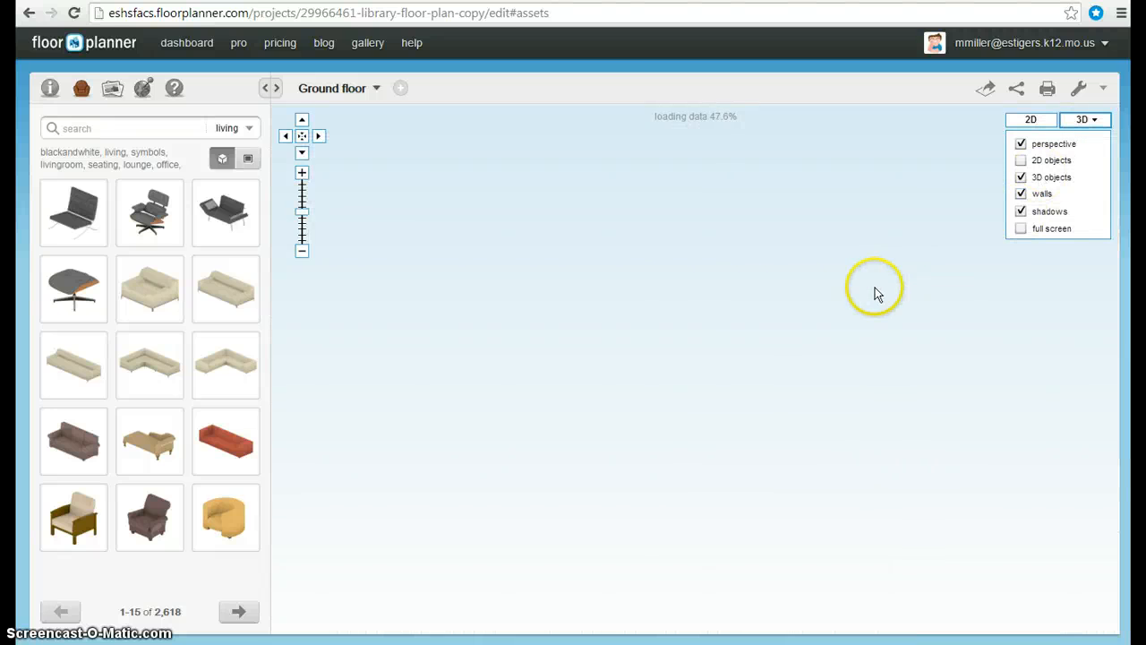
{"action": "left_click", "coordinate": [826, 367]}
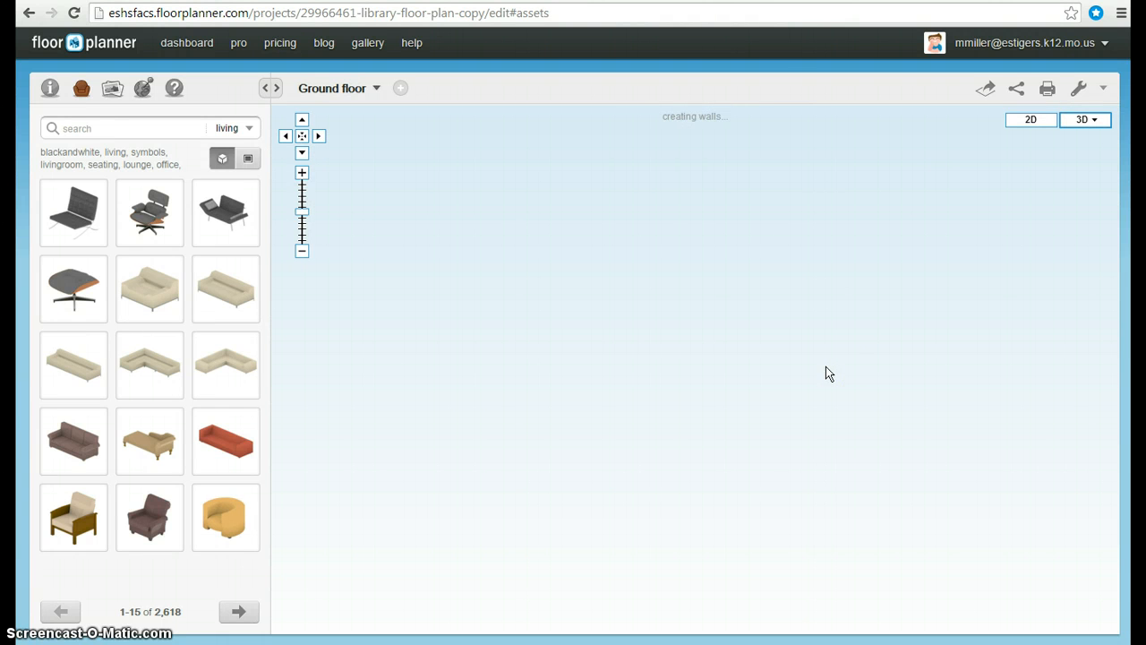
{"action": "left_click", "coordinate": [875, 349]}
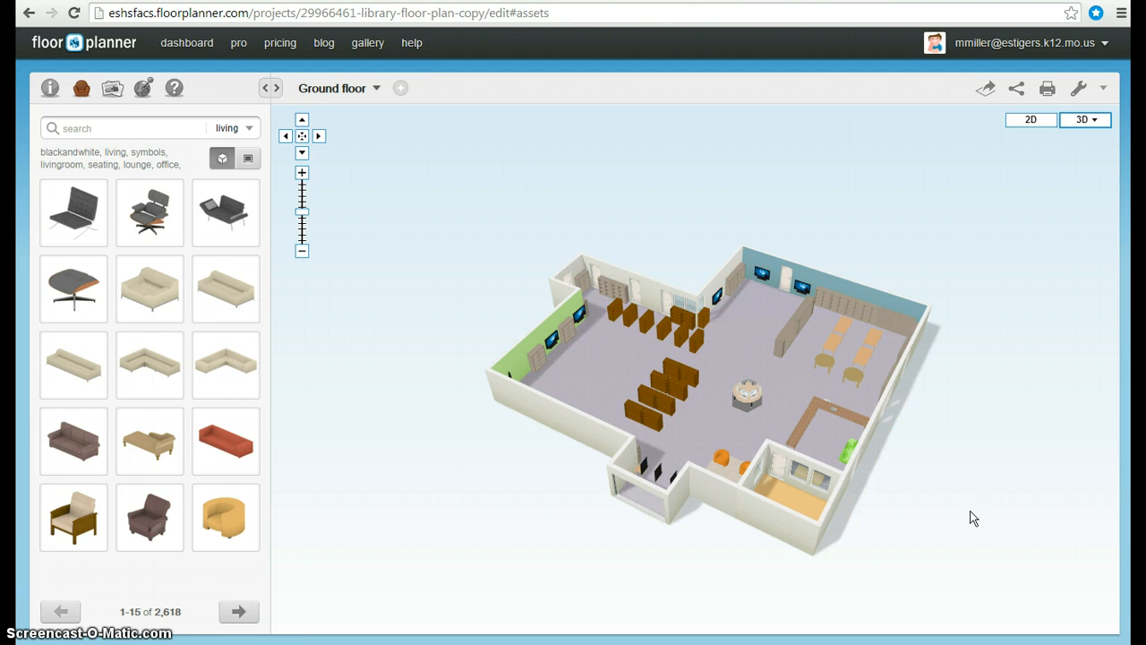
{"action": "left_click", "coordinate": [302, 173]}
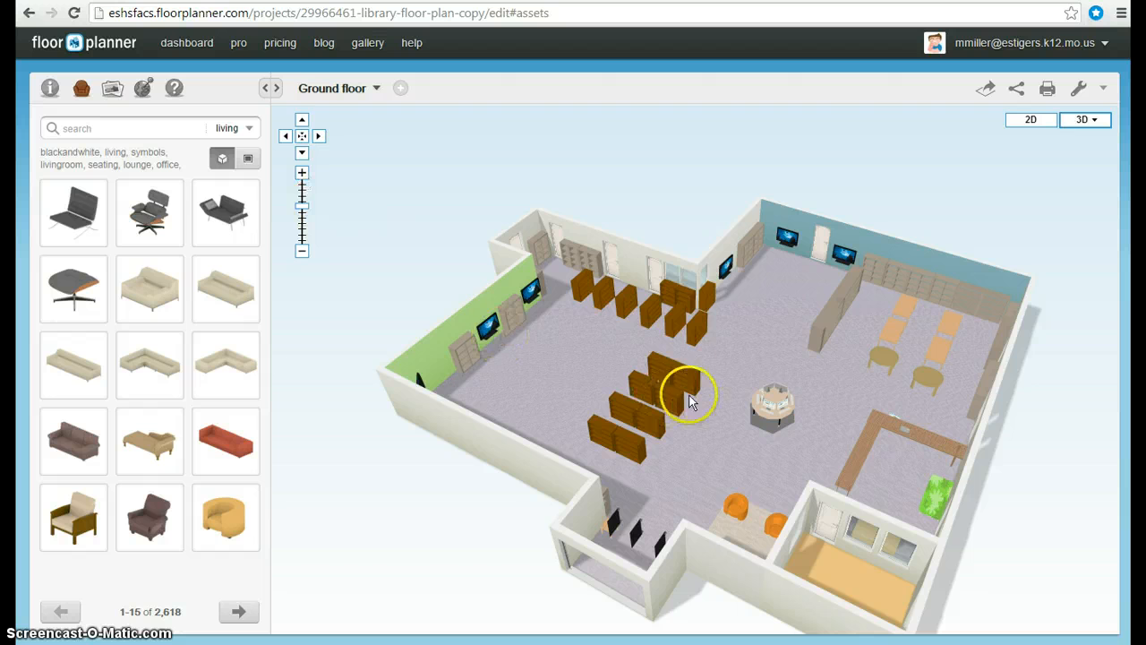
{"action": "left_click_drag", "start_coordinate": [732, 401], "coordinate": [793, 376]}
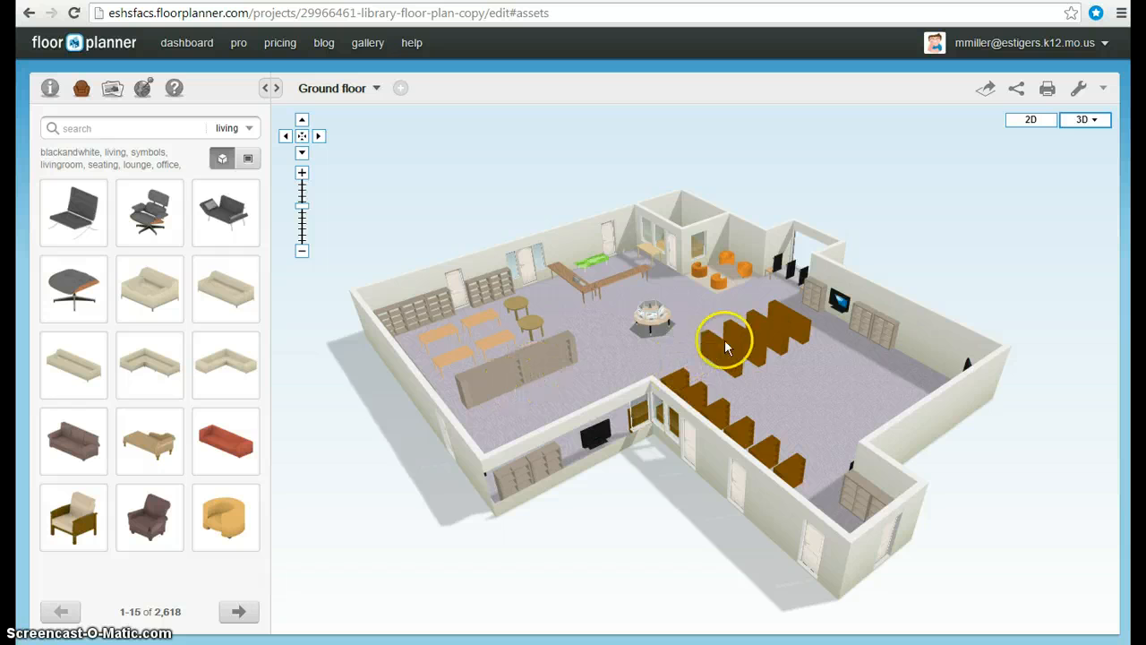
{"action": "left_click_drag", "start_coordinate": [842, 403], "coordinate": [922, 394]}
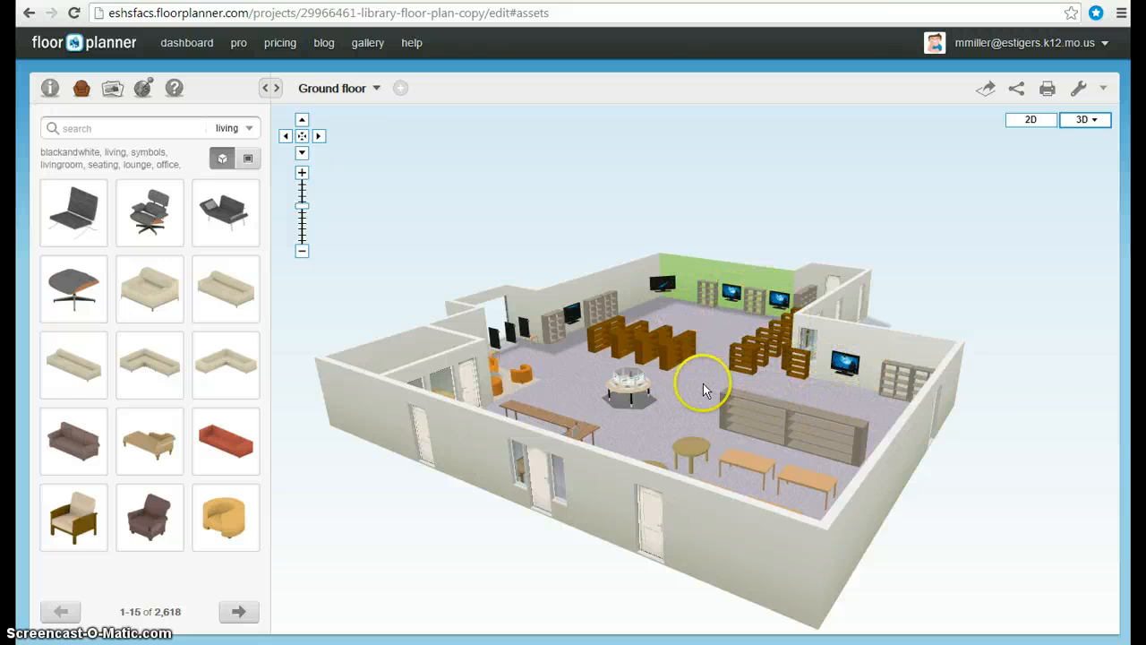
{"action": "left_click_drag", "start_coordinate": [707, 318], "coordinate": [675, 327]}
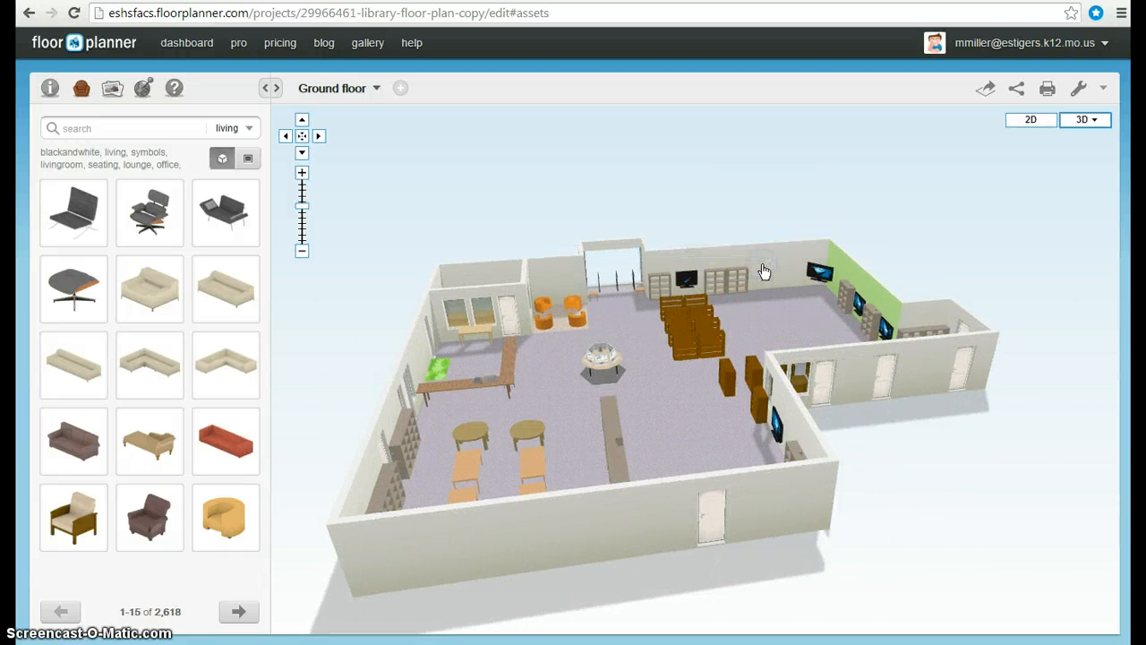
{"action": "left_click_drag", "start_coordinate": [760, 267], "coordinate": [762, 269]}
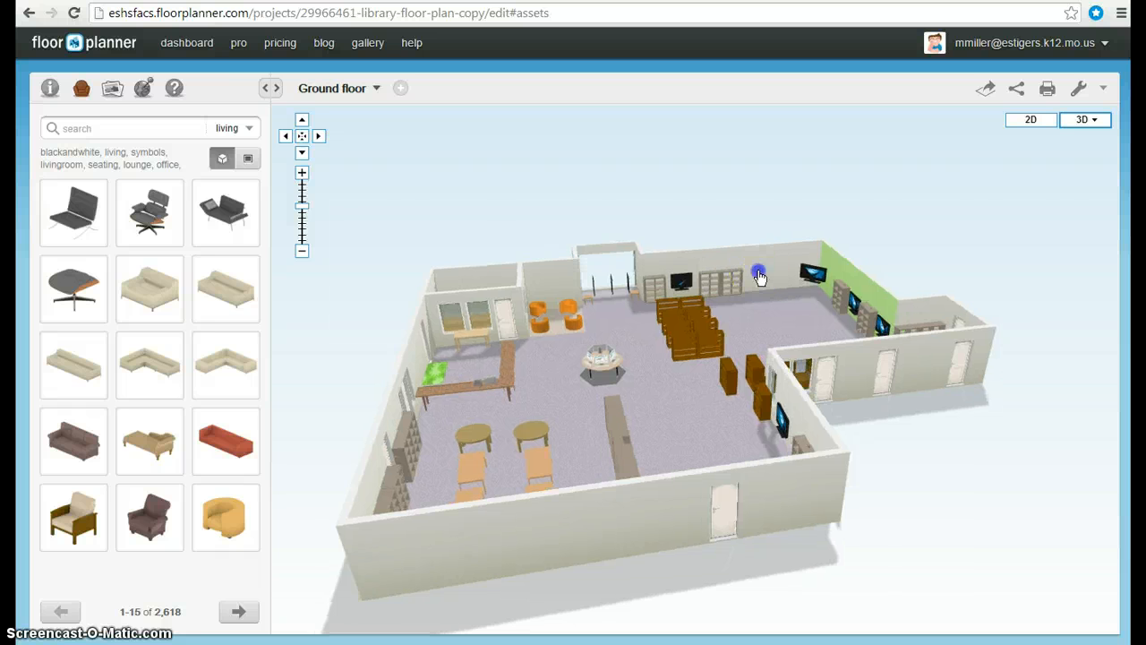
- Colour the back wall behind the bookshelves blue, #04a4d6
{"action": "left_click", "coordinate": [759, 278]}
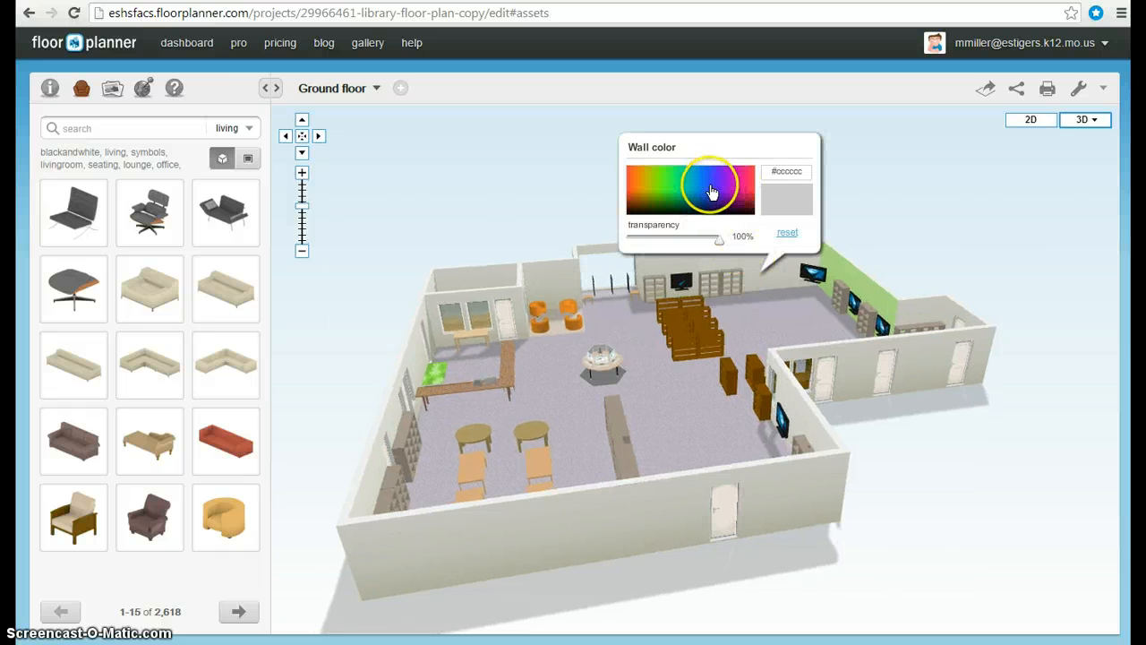
{"action": "left_click", "coordinate": [697, 194]}
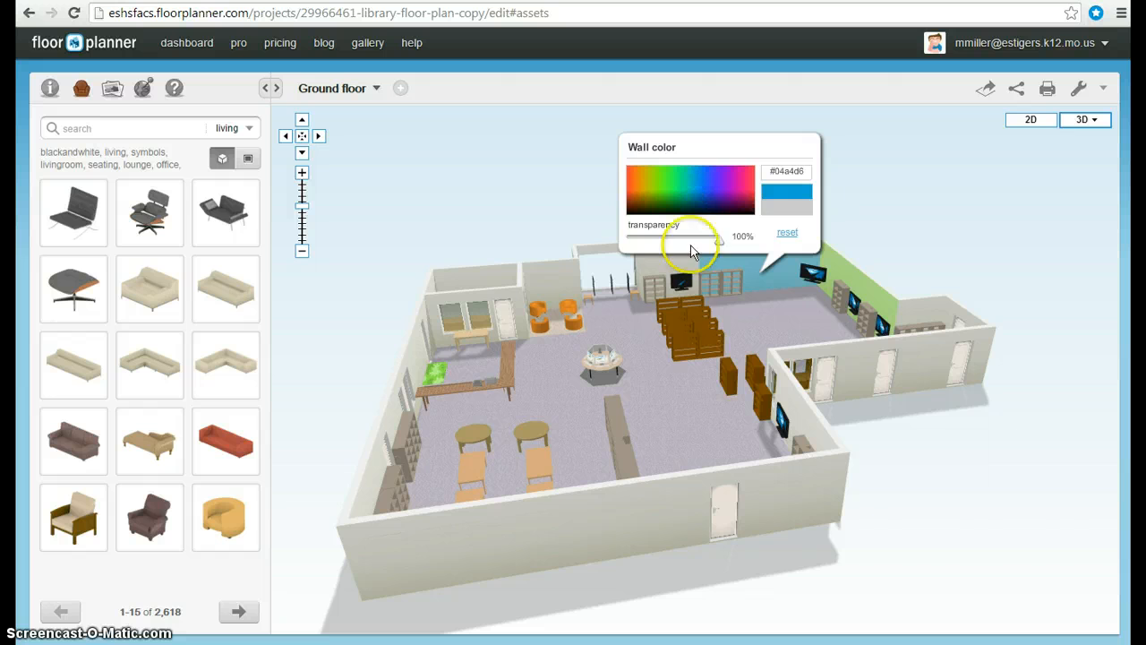
{"action": "left_click", "coordinate": [729, 344]}
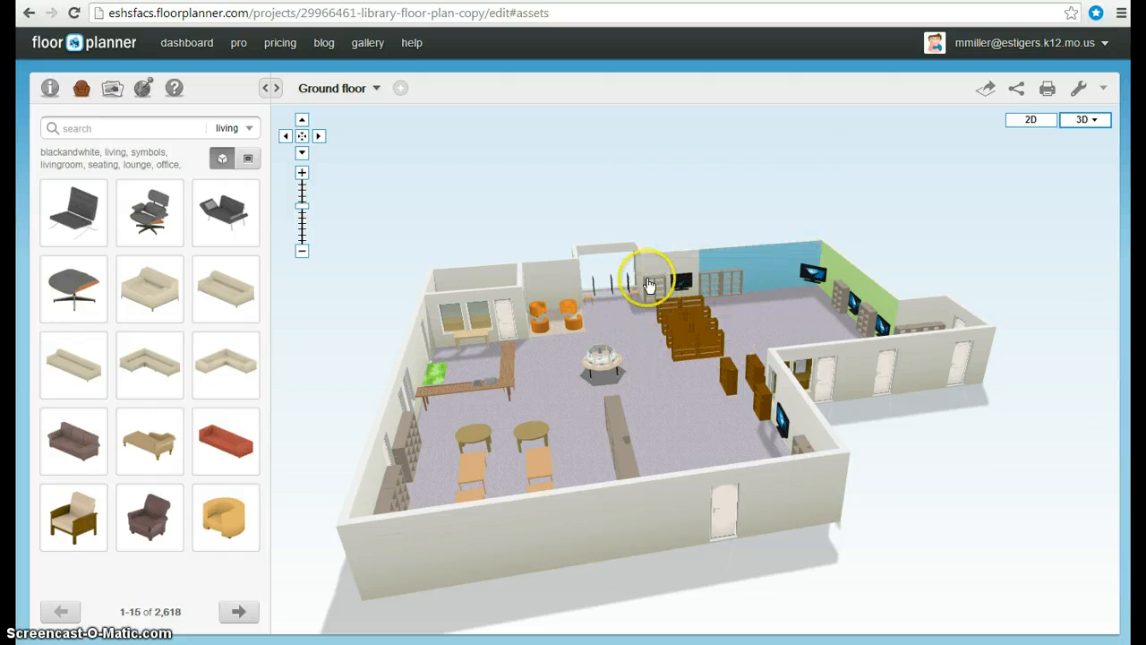
- Colour the neighbouring back-wall section green
{"action": "left_click", "coordinate": [663, 266]}
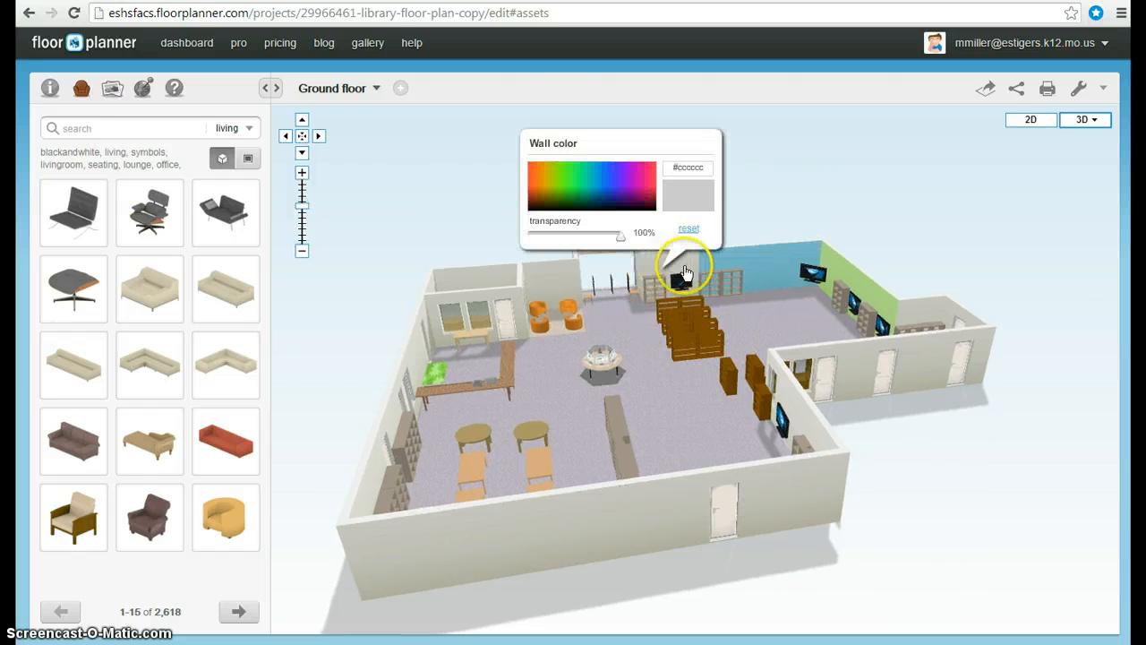
{"action": "left_click", "coordinate": [580, 203]}
{"action": "left_click", "coordinate": [678, 332]}
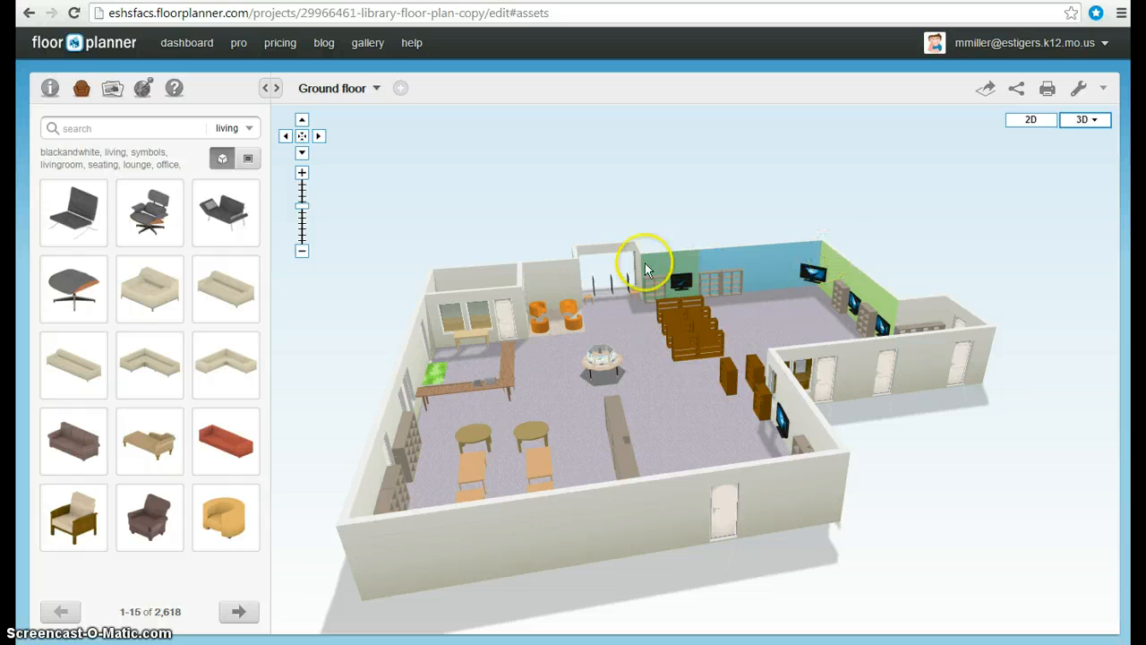
- Colour the wall behind the reading-nook armchairs purple, #3f3fc6
{"action": "left_click", "coordinate": [552, 279]}
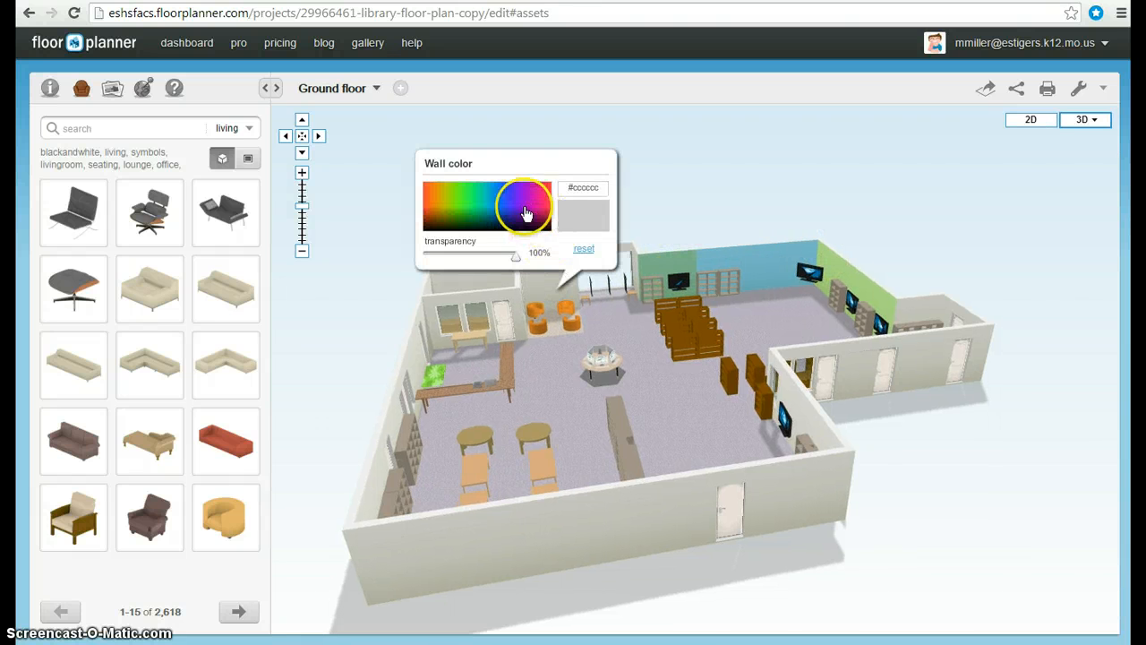
{"action": "left_click", "coordinate": [511, 213]}
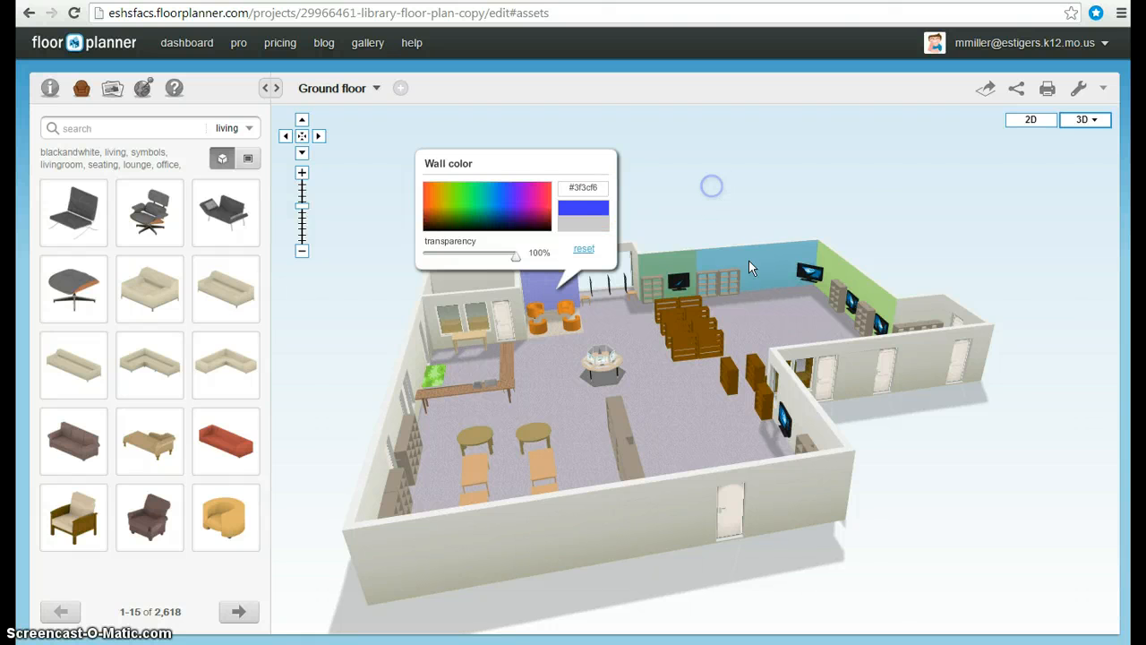
{"action": "left_click", "coordinate": [712, 186]}
- Switch back to the 2D plan and pan around the floor plan to review it
{"action": "left_click_drag", "start_coordinate": [780, 318], "coordinate": [905, 320]}
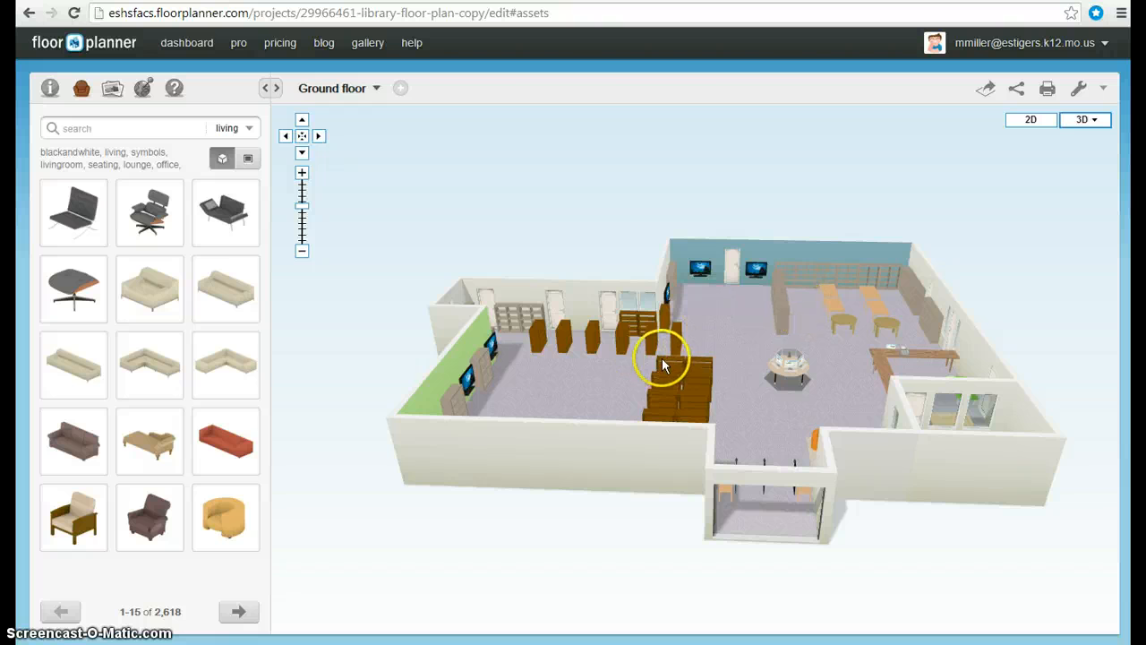
{"action": "left_click", "coordinate": [1031, 121]}
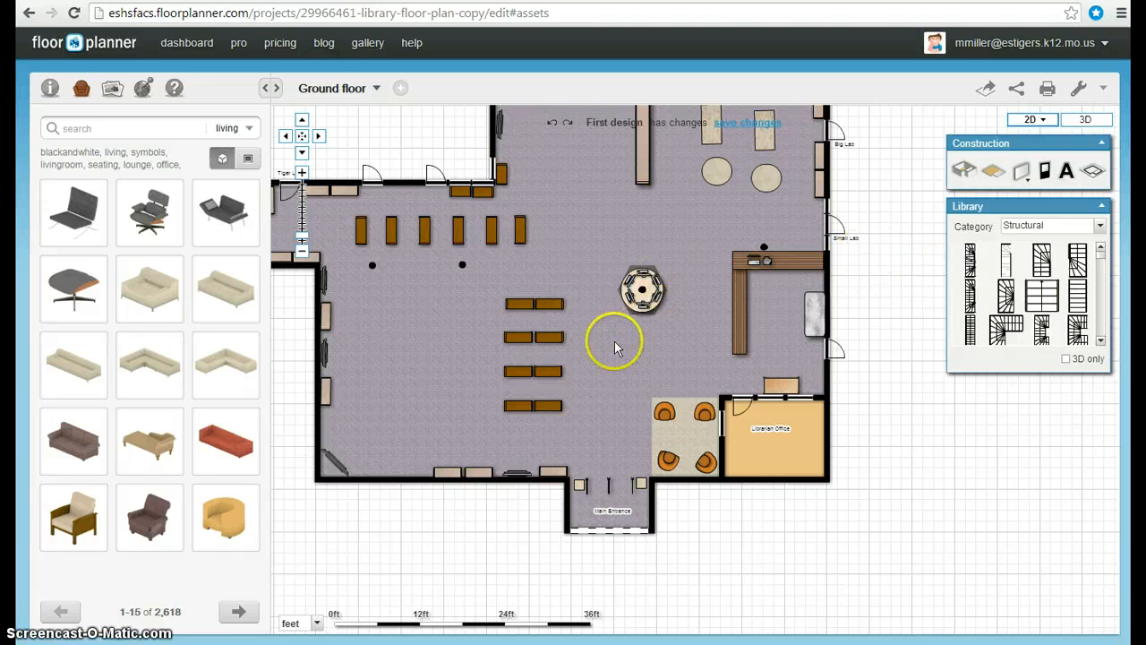
{"action": "left_click_drag", "start_coordinate": [642, 390], "coordinate": [708, 437]}
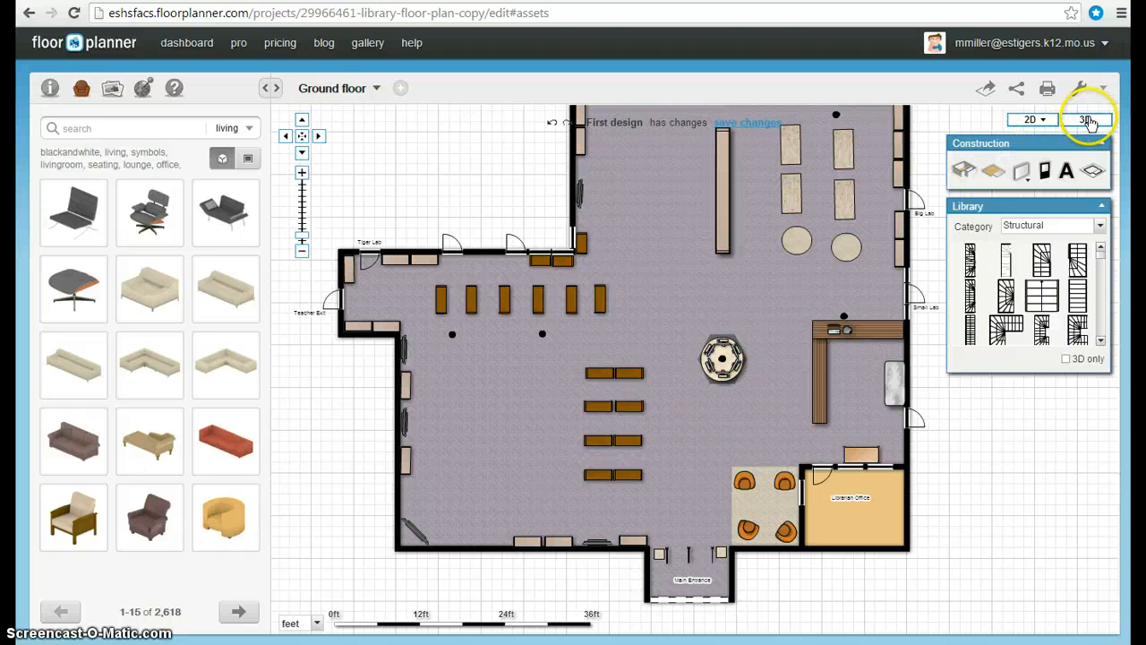
{"action": "left_click_drag", "start_coordinate": [678, 220], "coordinate": [676, 327]}
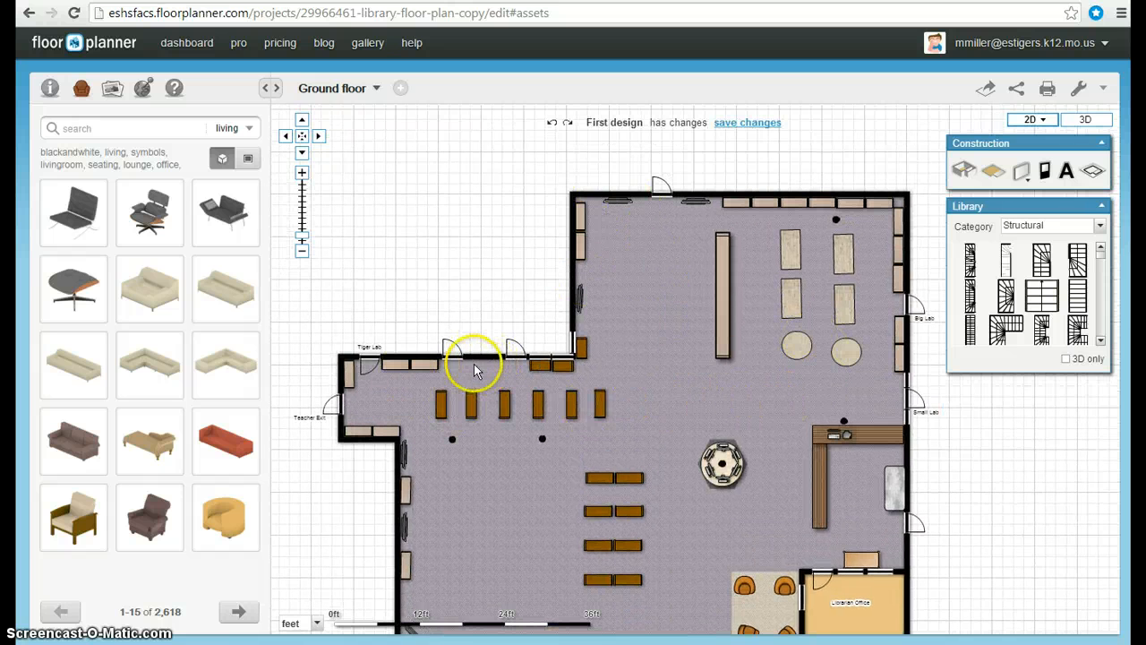
{"action": "left_click_drag", "start_coordinate": [463, 476], "coordinate": [493, 296]}
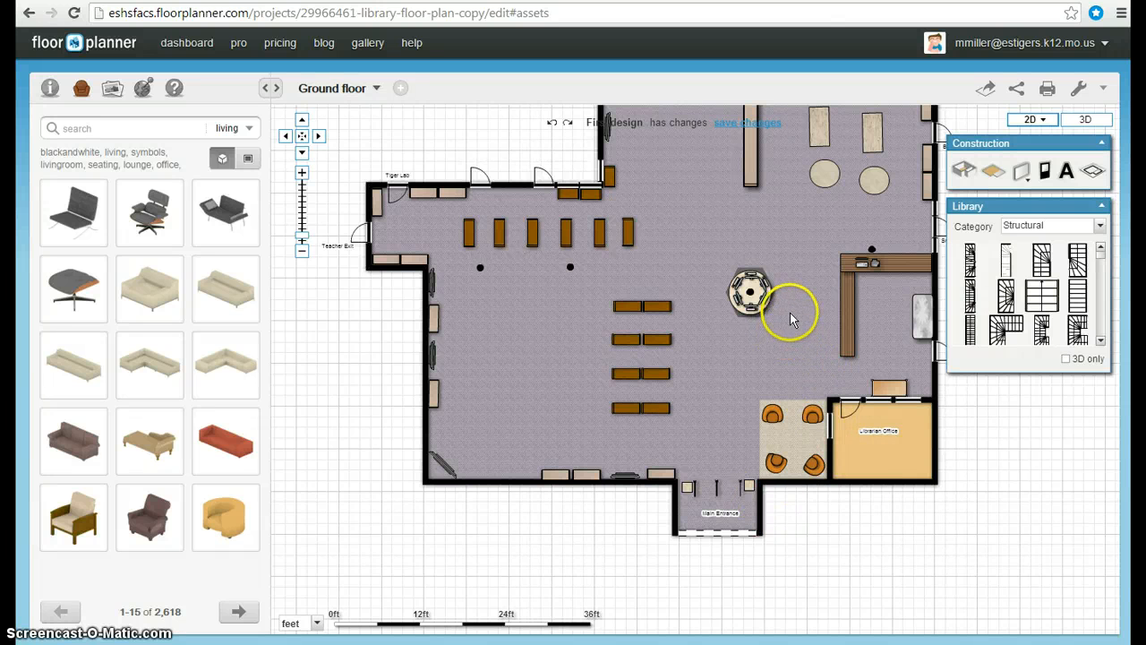
{"action": "left_click_drag", "start_coordinate": [799, 333], "coordinate": [750, 431]}
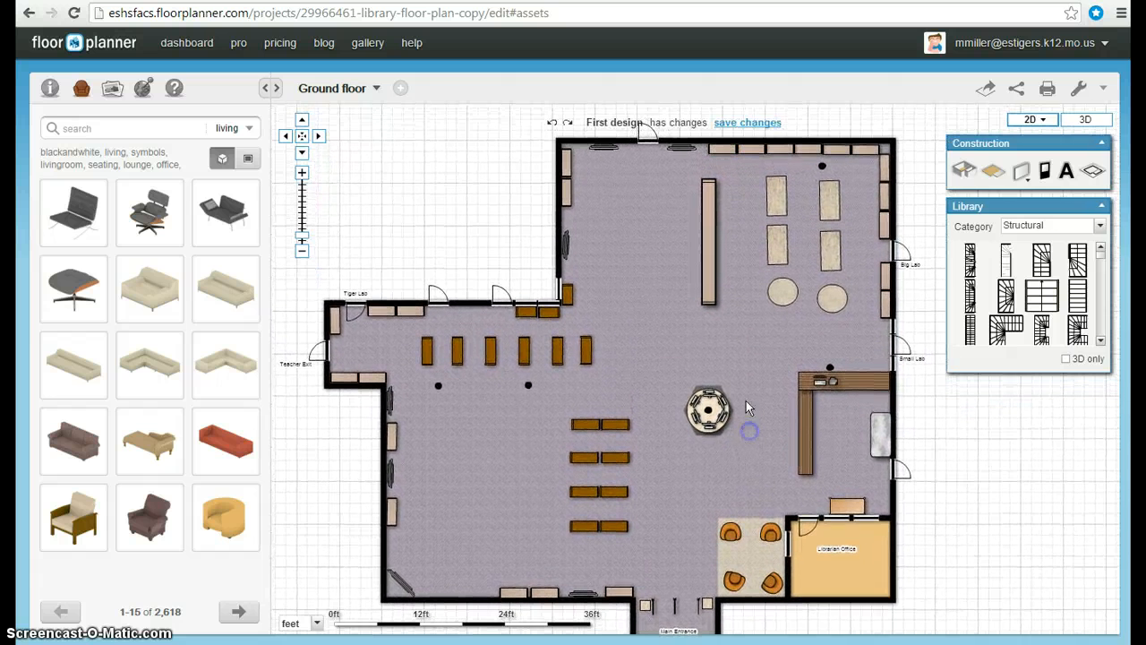
- Leave the editor for the dashboard without saving the design changes
{"action": "left_click", "coordinate": [185, 43]}
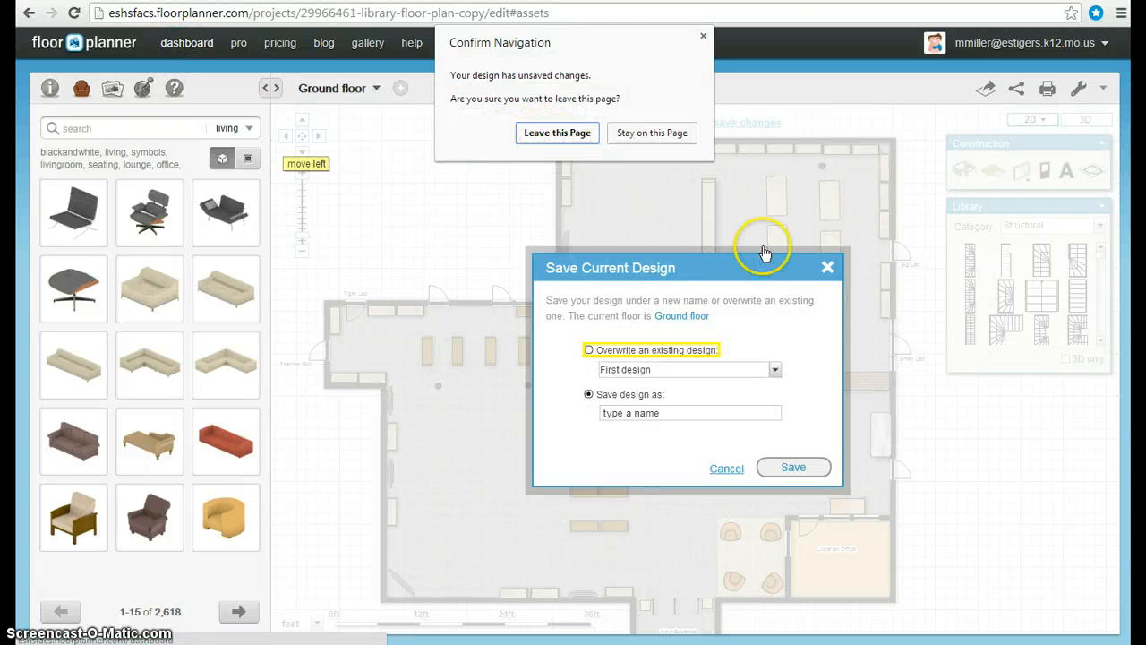
{"action": "left_click", "coordinate": [578, 135]}
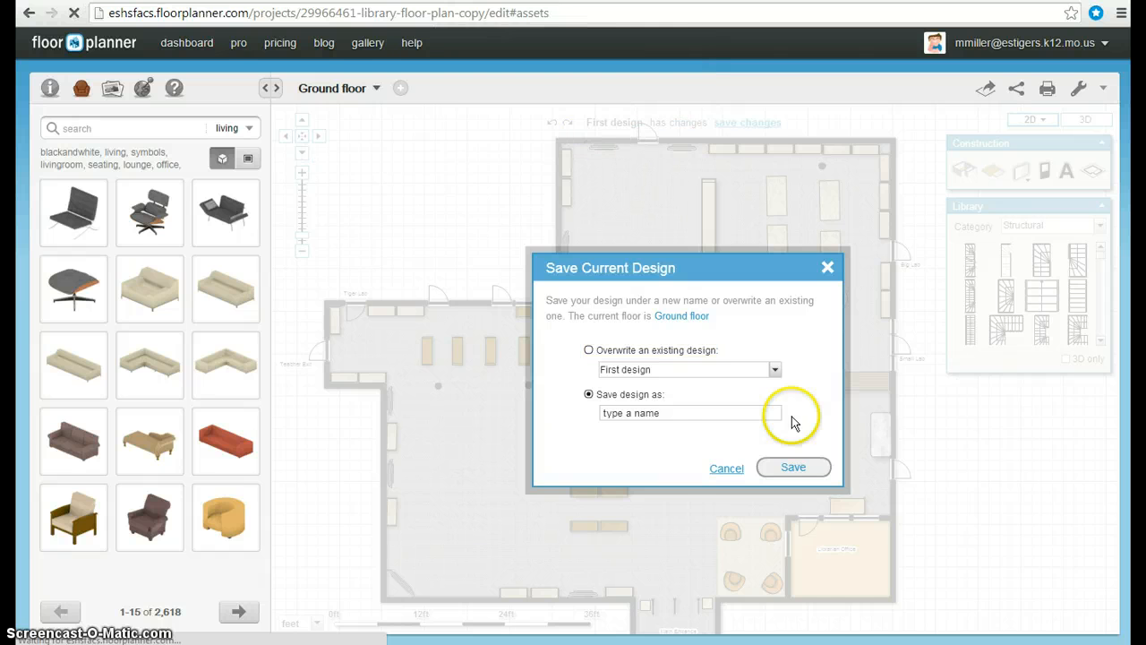